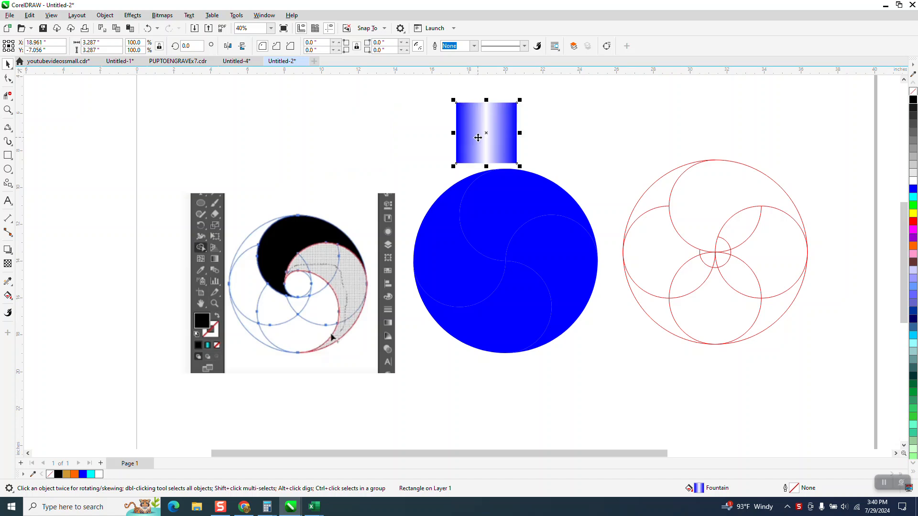
# Select two swirl pieces inside the blue circle, then clear the selection
pyautogui.click(493, 188)
pyautogui.click(432, 243)
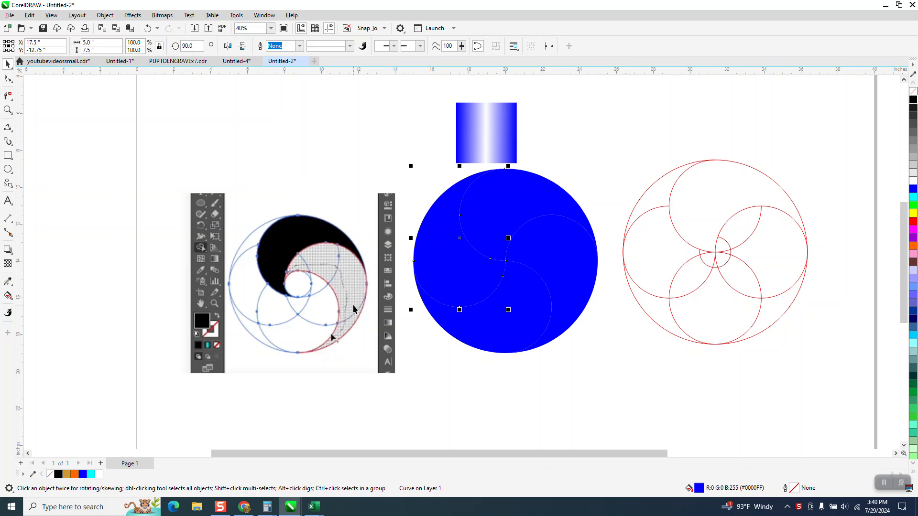
pyautogui.click(608, 340)
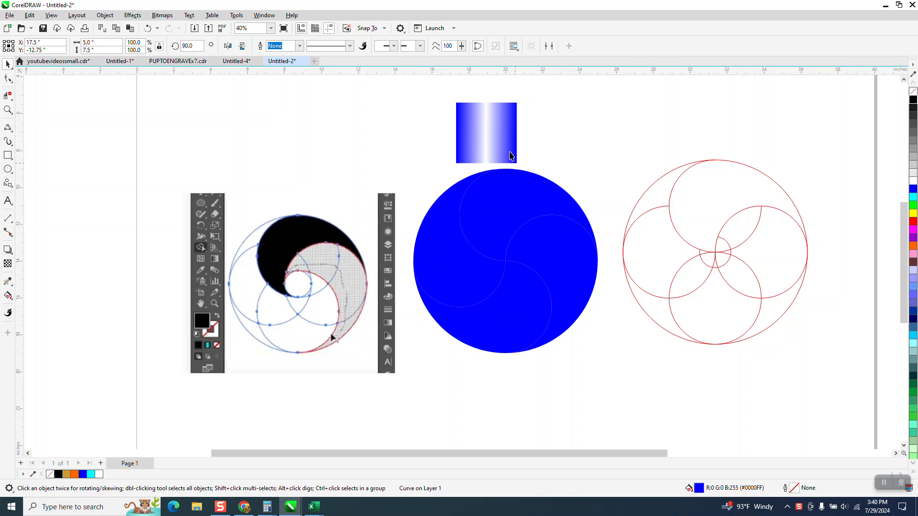
# Copy the rectangle's blue-white gradient onto the left, bottom and right swirl pieces with the Attributes Eyedropper
pyautogui.click(8, 282)
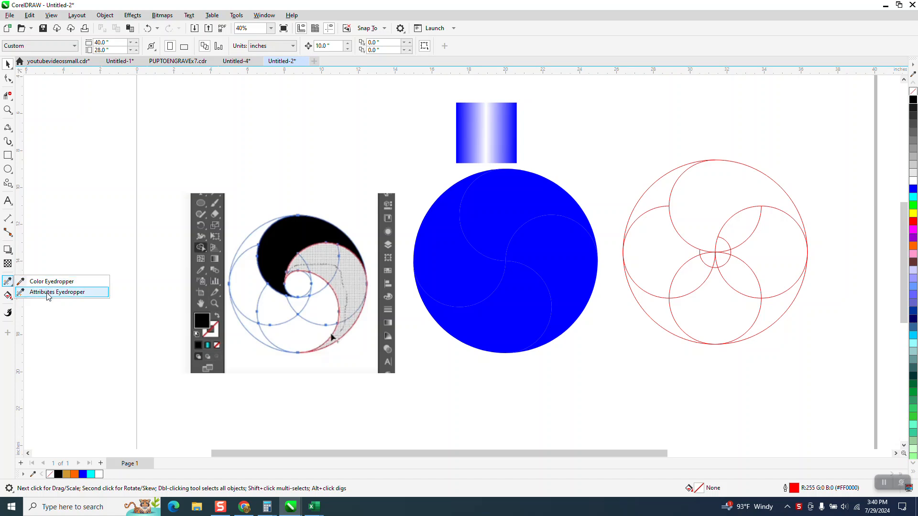
pyautogui.click(47, 292)
pyautogui.click(496, 140)
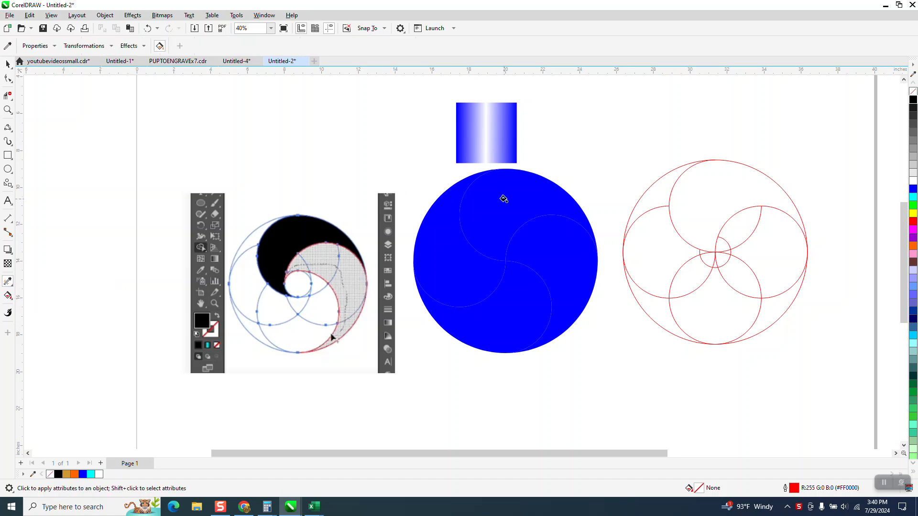
pyautogui.click(432, 261)
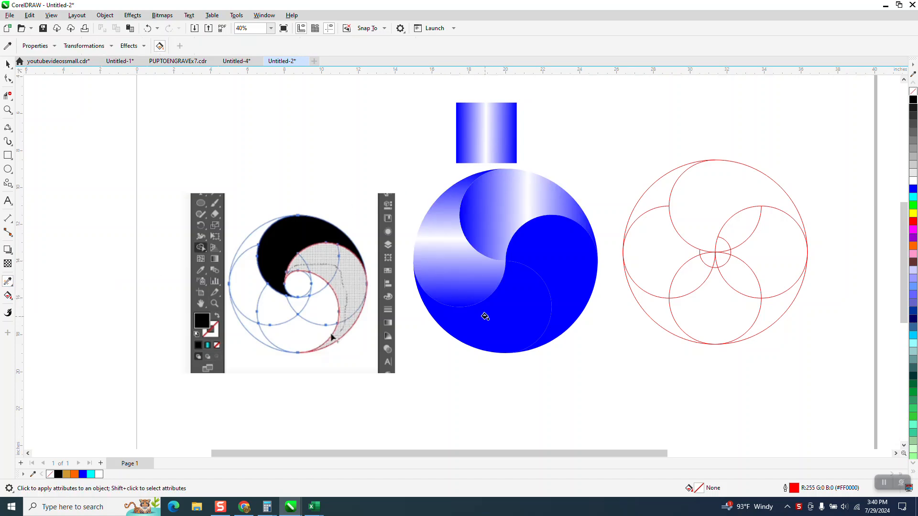
pyautogui.click(515, 327)
pyautogui.click(570, 259)
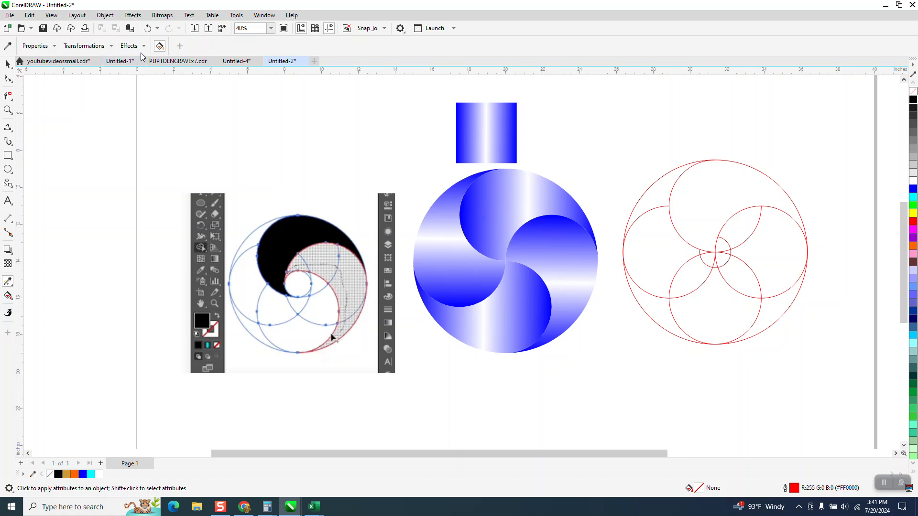
# Undo four gradient fills so the swirl pieces return to solid blue
pyautogui.click(148, 29)
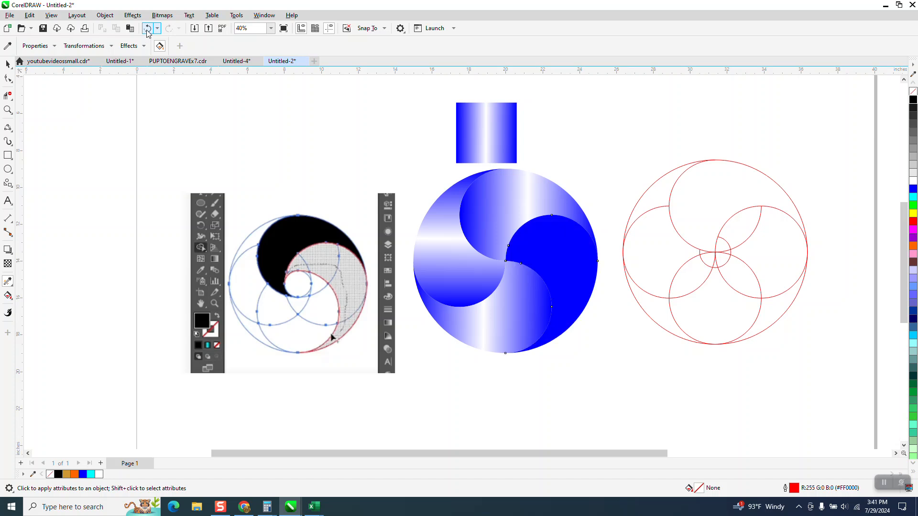
pyautogui.click(148, 29)
pyautogui.click(147, 28)
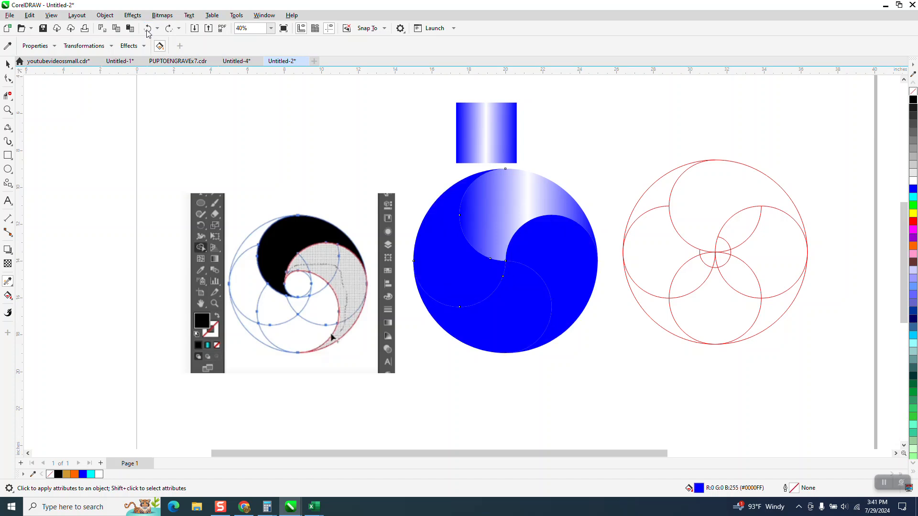
pyautogui.click(148, 29)
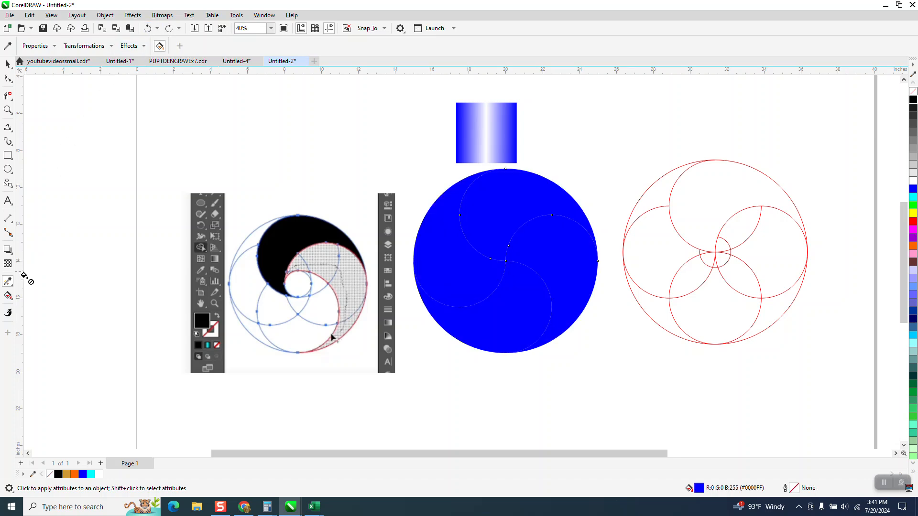
# Give the top swirl piece a diagonal blue-white-blue linear fountain fill
pyautogui.click(16, 301)
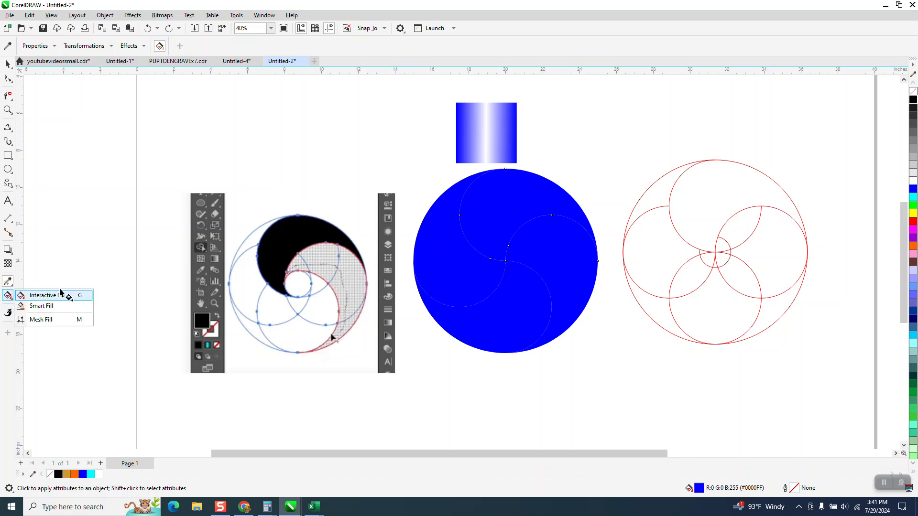
pyautogui.click(38, 295)
pyautogui.moveTo(556, 197); pyautogui.dragTo(477, 228)
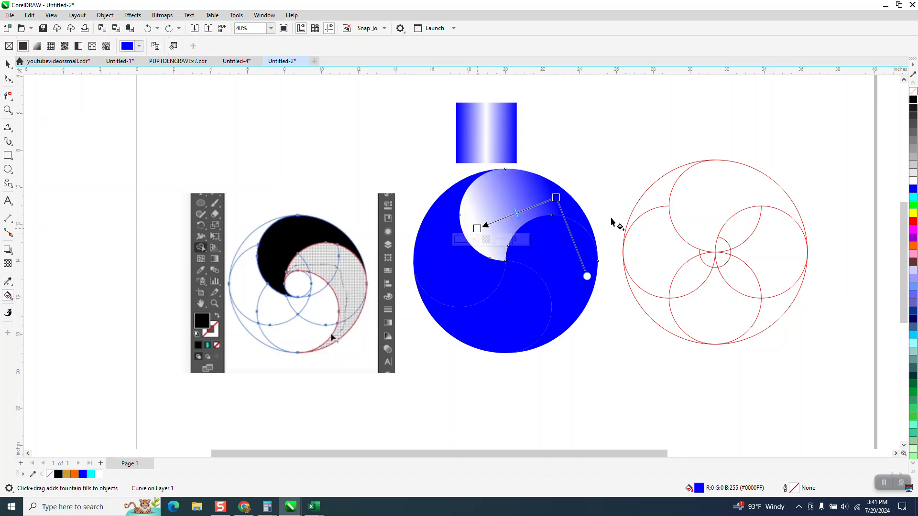
pyautogui.moveTo(506, 225); pyautogui.dragTo(477, 229)
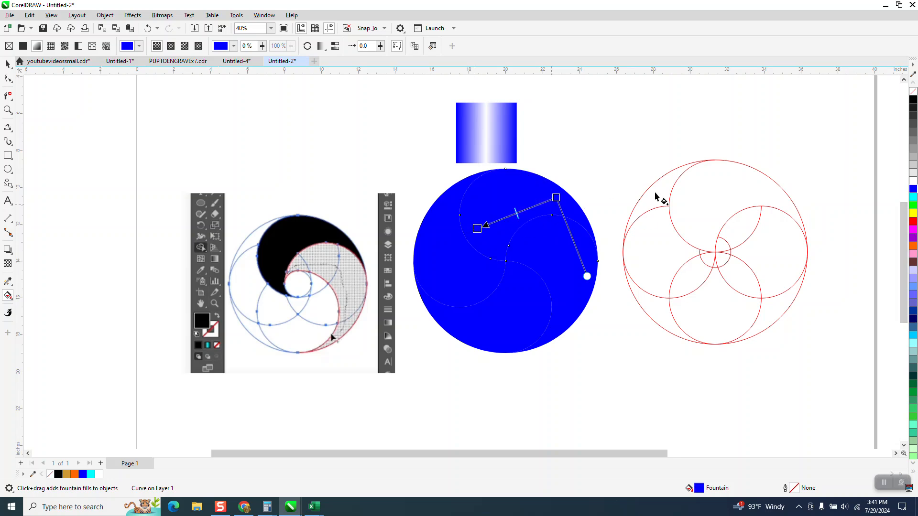
pyautogui.moveTo(912, 183); pyautogui.dragTo(511, 216)
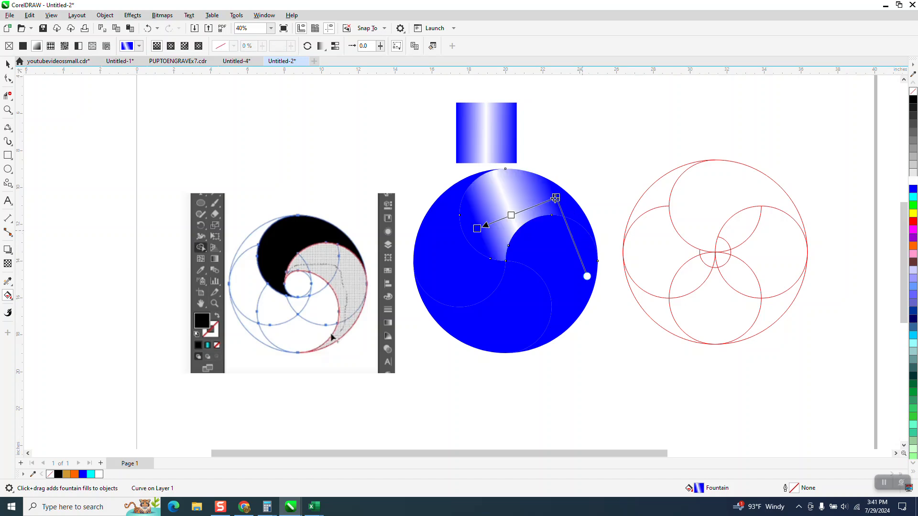
pyautogui.moveTo(557, 199); pyautogui.dragTo(539, 203)
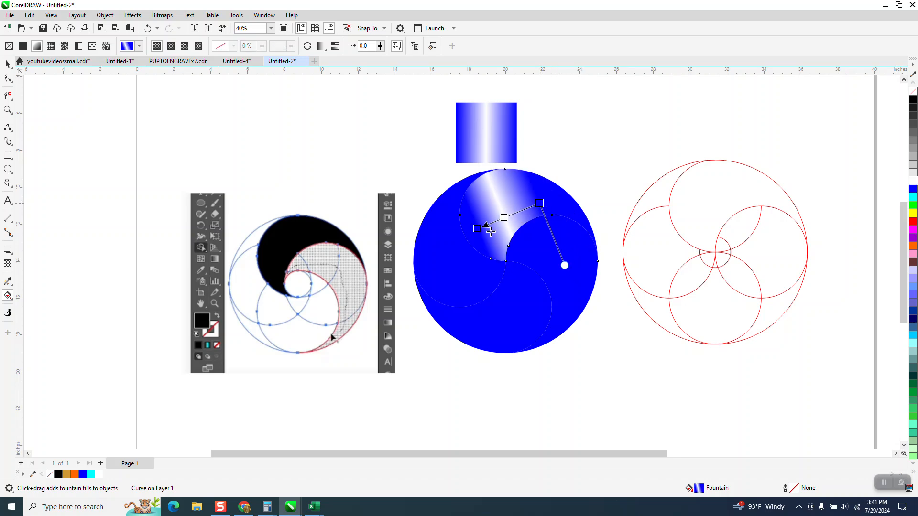
pyautogui.moveTo(477, 228); pyautogui.dragTo(456, 241)
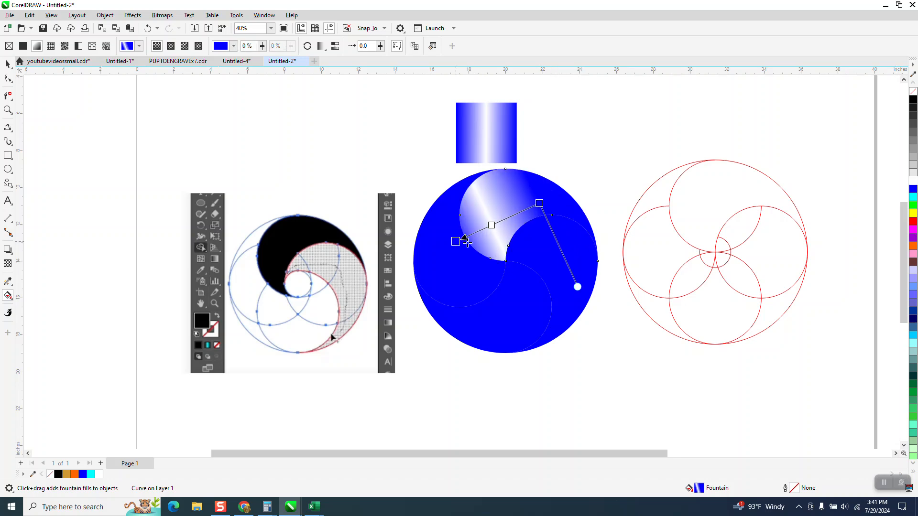
pyautogui.moveTo(534, 207); pyautogui.dragTo(573, 181)
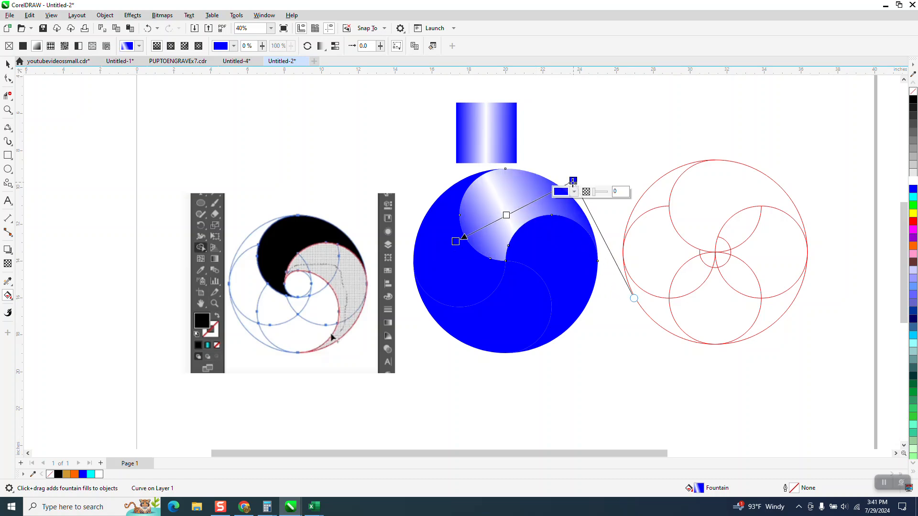
pyautogui.click(8, 63)
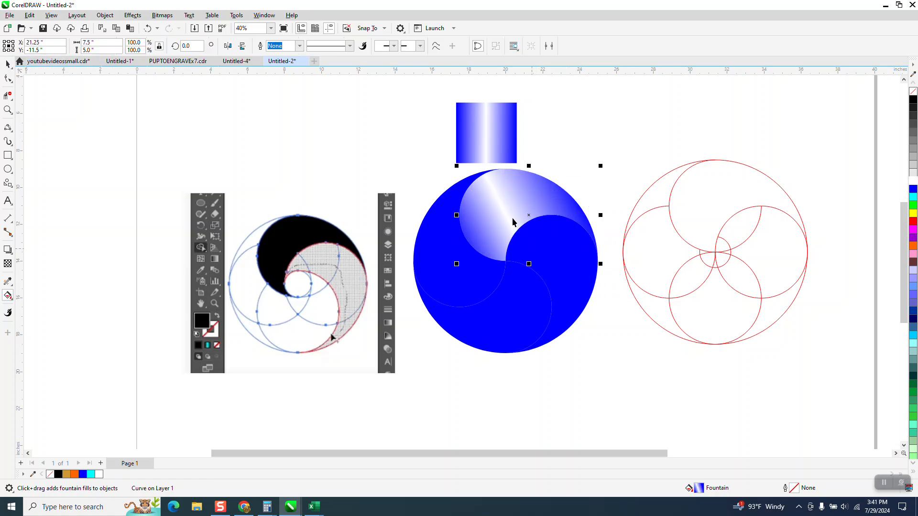
pyautogui.press('space')
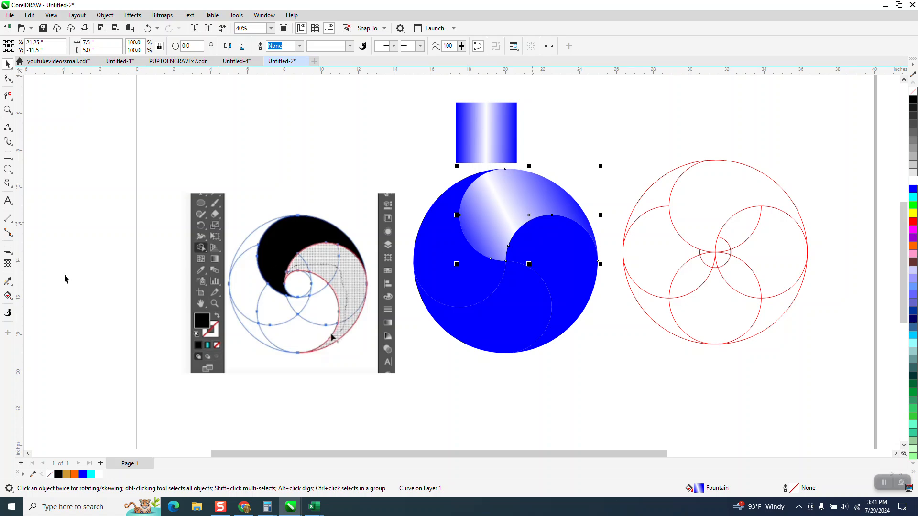
# Copy the top piece's fountain fill onto the left, lower and right swirl pieces
pyautogui.click(8, 281)
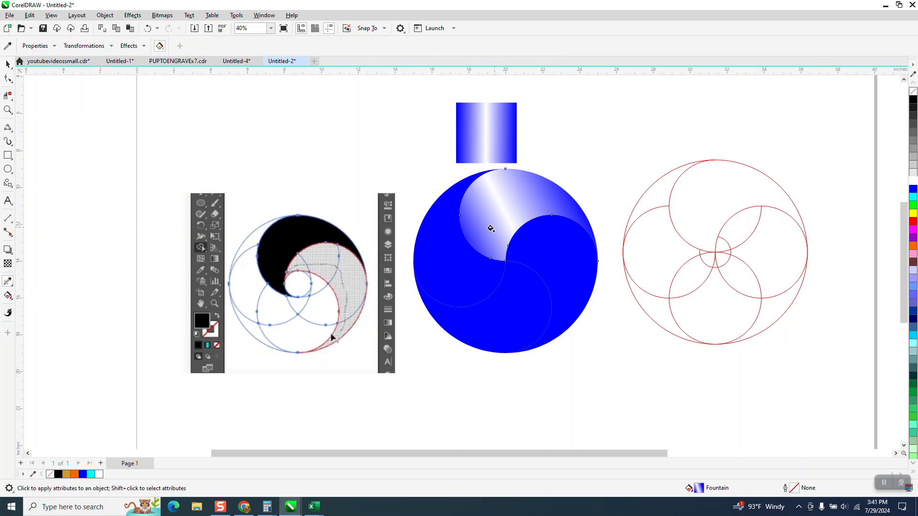
pyautogui.click(437, 247)
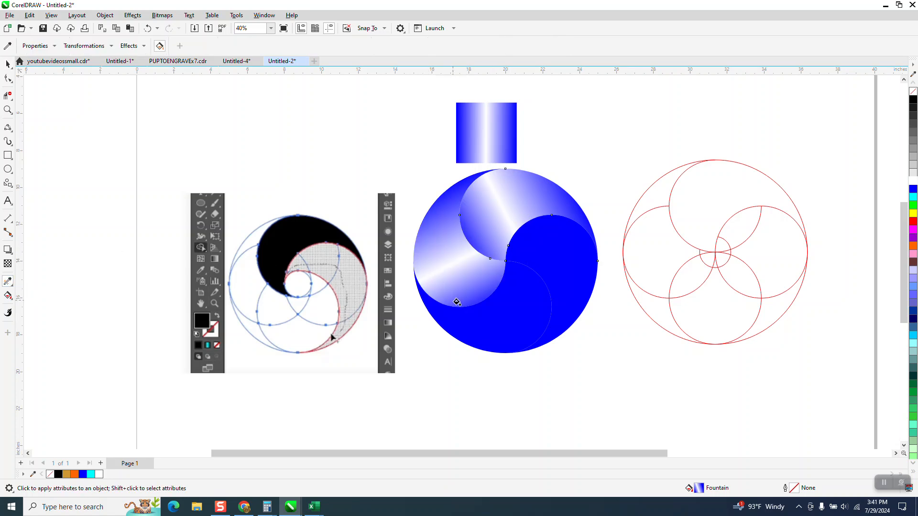
pyautogui.click(495, 318)
pyautogui.click(559, 255)
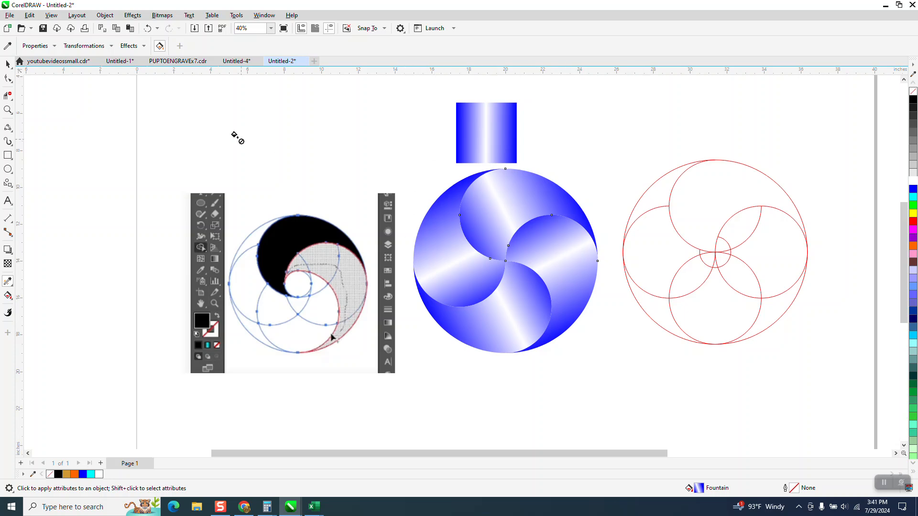
# Undo all four gradient fills, leaving every swirl piece solid blue
pyautogui.click(8, 63)
pyautogui.click(145, 29)
pyautogui.click(145, 28)
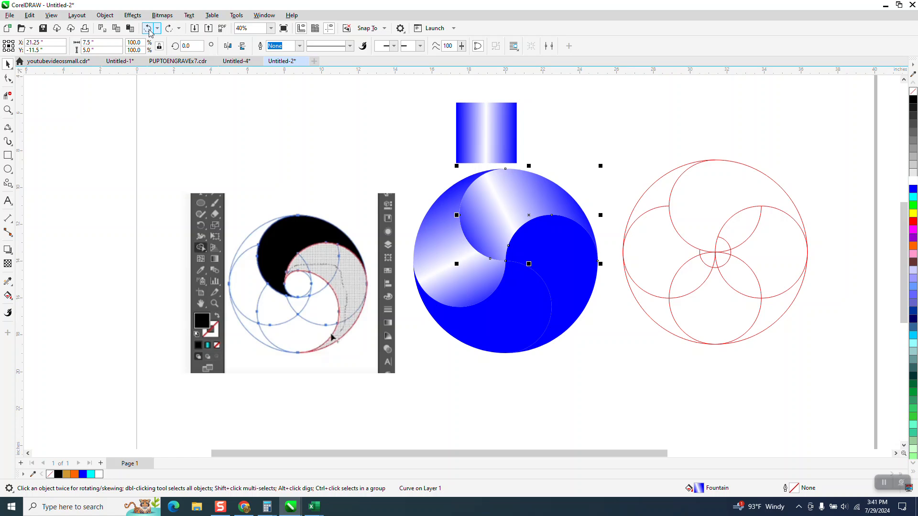
pyautogui.click(149, 28)
pyautogui.click(150, 30)
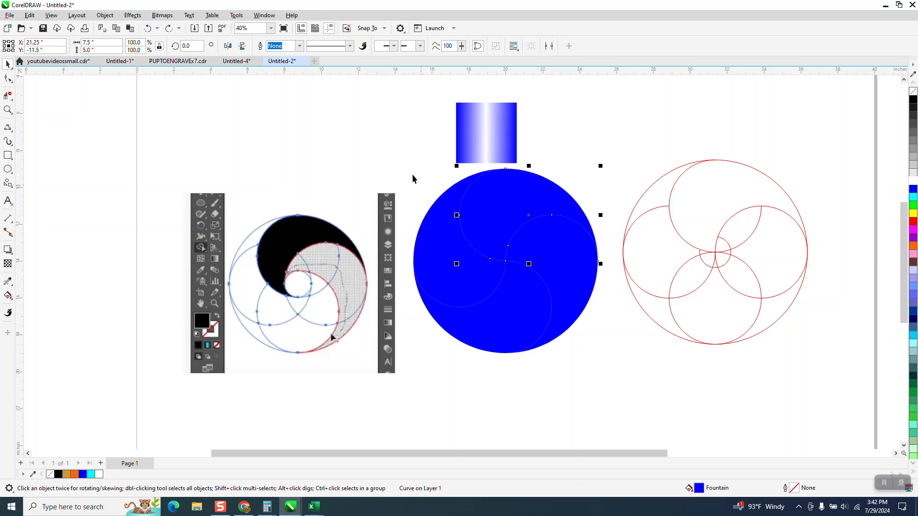
# Remove the circle's fill and give all its swirl pieces a black outline
pyautogui.moveTo(409, 159); pyautogui.dragTo(646, 381)
pyautogui.click(912, 91)
pyautogui.rightClick(911, 102)
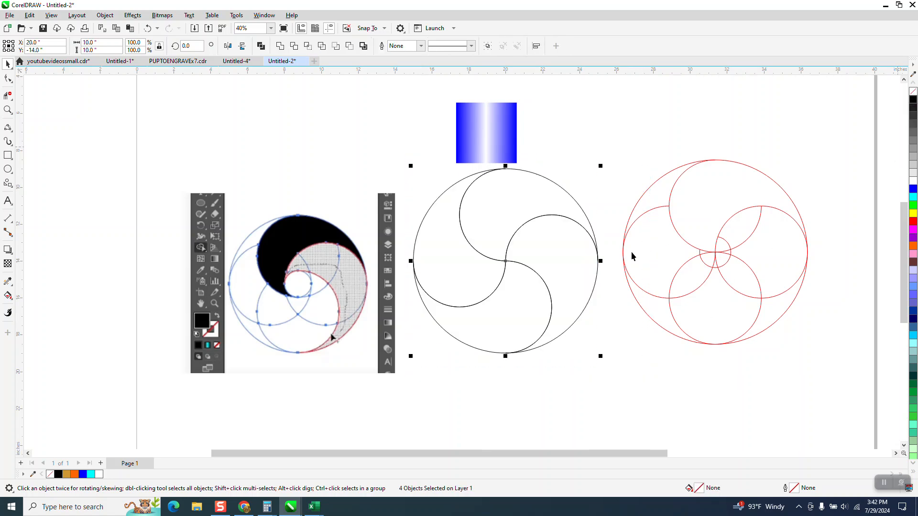
# Smart Fill the top swirl region as a new blue shape
pyautogui.click(10, 298)
pyautogui.click(43, 306)
pyautogui.click(522, 211)
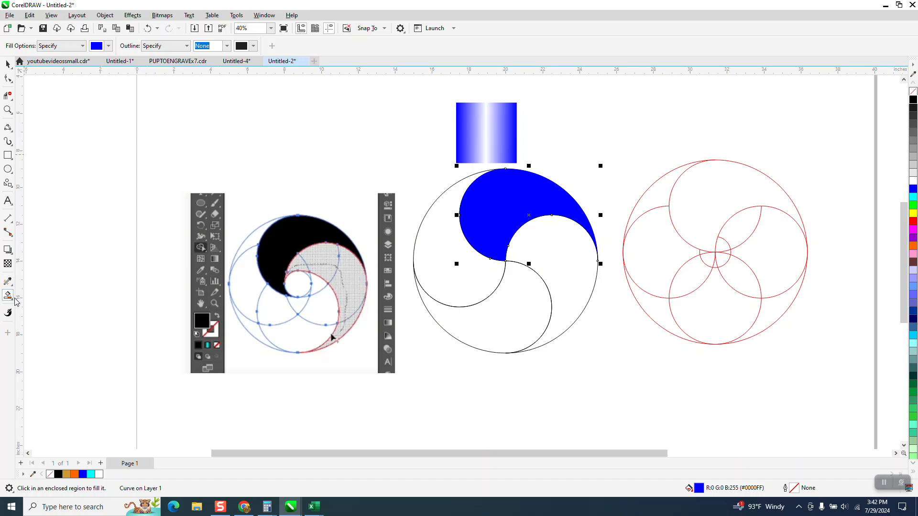
pyautogui.click(16, 304)
pyautogui.click(29, 300)
# Fill the top swirl shape with a blue-white-blue gradient, a narrow white highlight band across it
pyautogui.moveTo(568, 198); pyautogui.dragTo(448, 229)
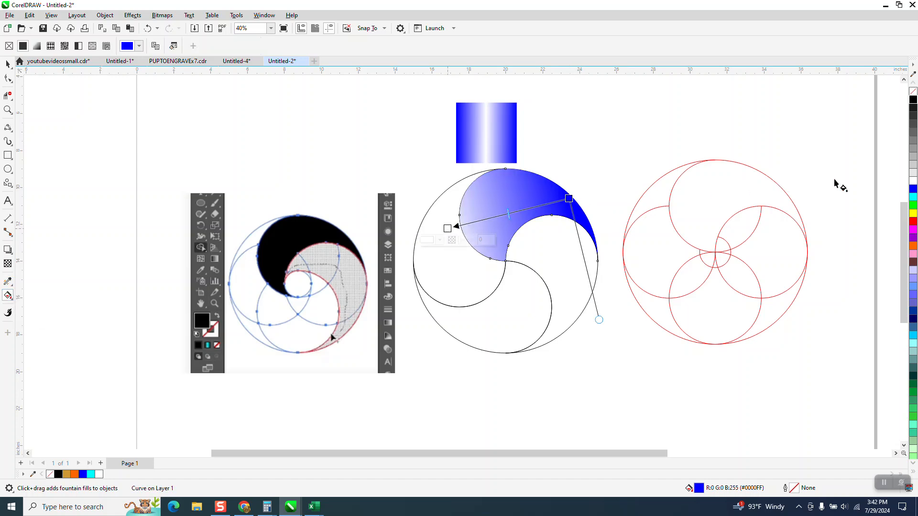
pyautogui.moveTo(914, 190); pyautogui.dragTo(575, 252)
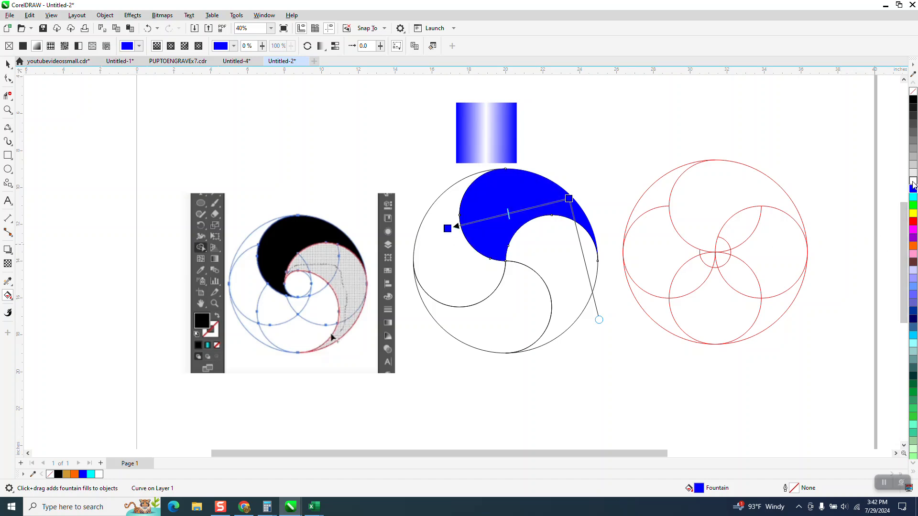
pyautogui.doubleClick(519, 214)
pyautogui.moveTo(914, 191); pyautogui.dragTo(546, 204)
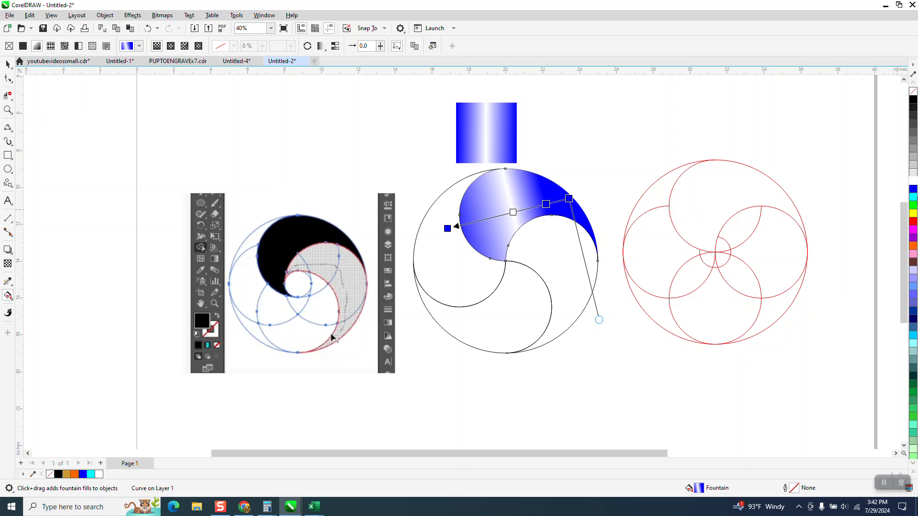
pyautogui.moveTo(734, 211); pyautogui.dragTo(501, 221)
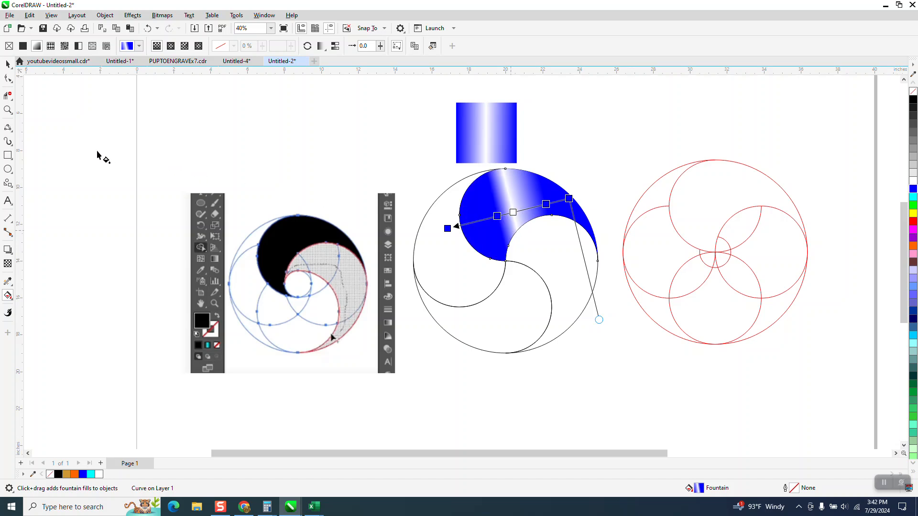
pyautogui.click(9, 65)
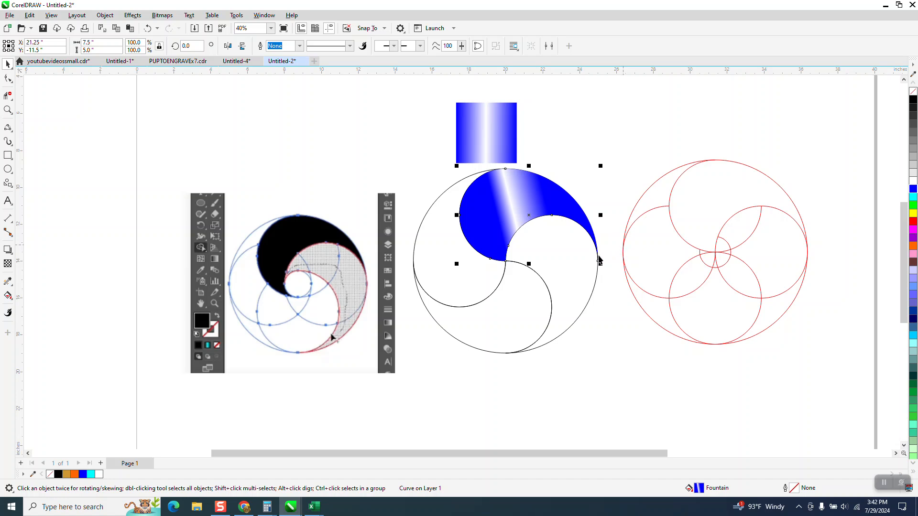
# Nudge the crescent right and back left, and move the black swirl drawing down
pyautogui.click(564, 209)
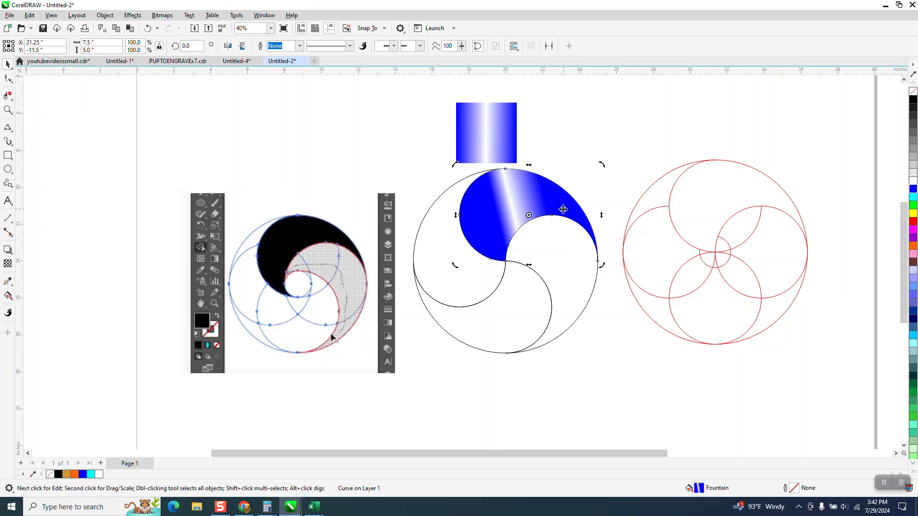
pyautogui.press('Right')
pyautogui.moveTo(393, 157); pyautogui.dragTo(617, 386)
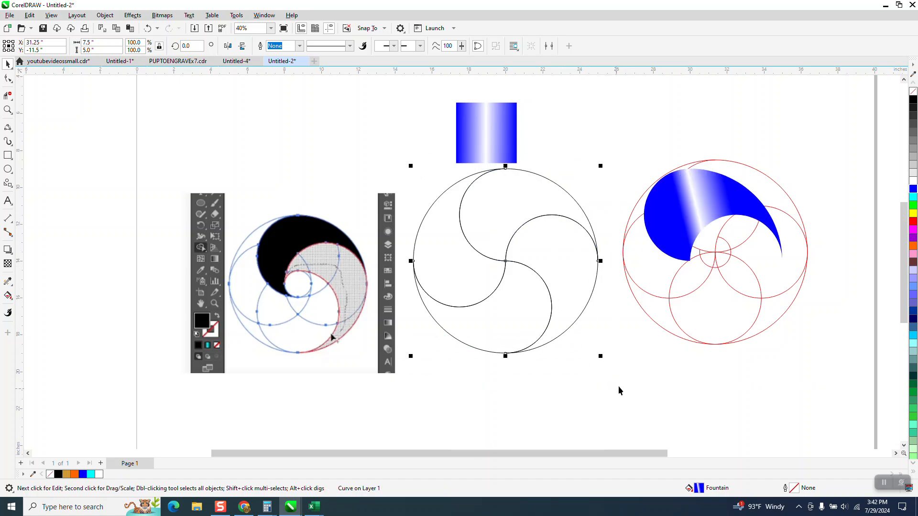
pyautogui.press('Down')
pyautogui.click(693, 235)
pyautogui.press('Left')
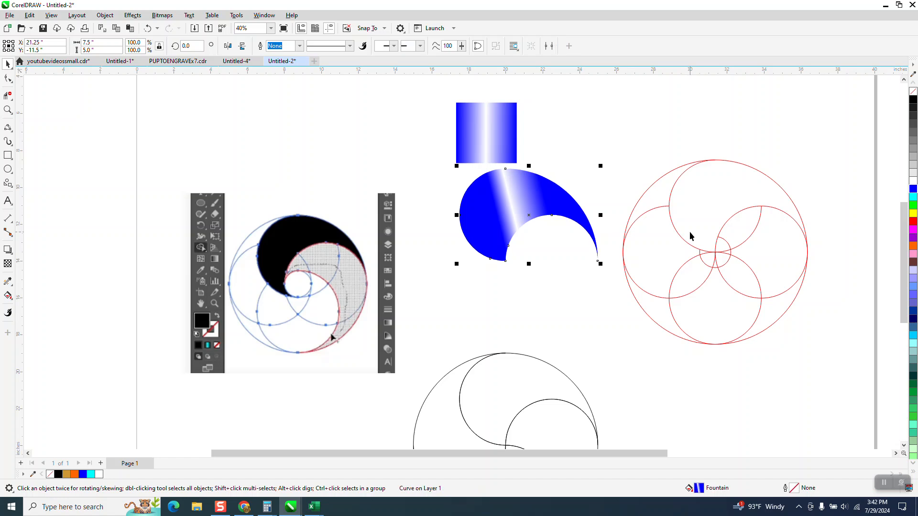
# Rotate the crescent 90° and repeat it, then undo the rotated copies
pyautogui.click(500, 197)
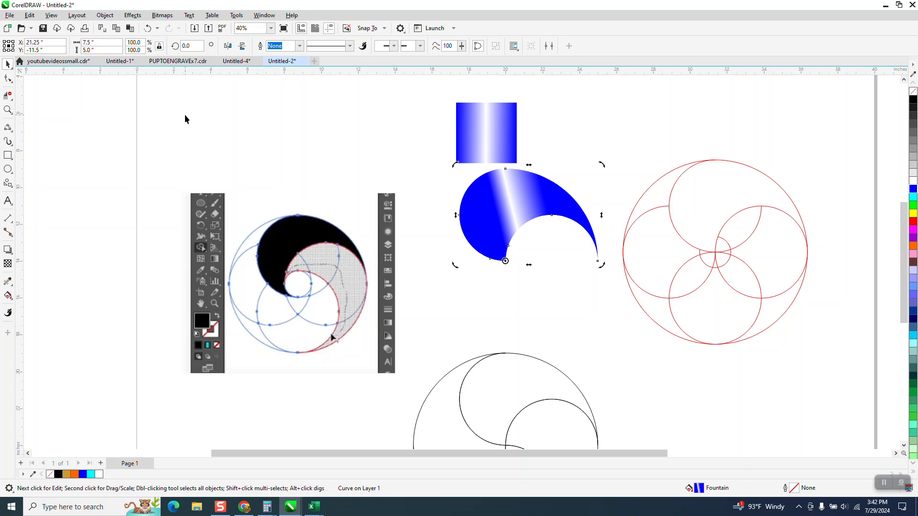
pyautogui.click(180, 48)
pyautogui.write('90')
pyautogui.press('Return')
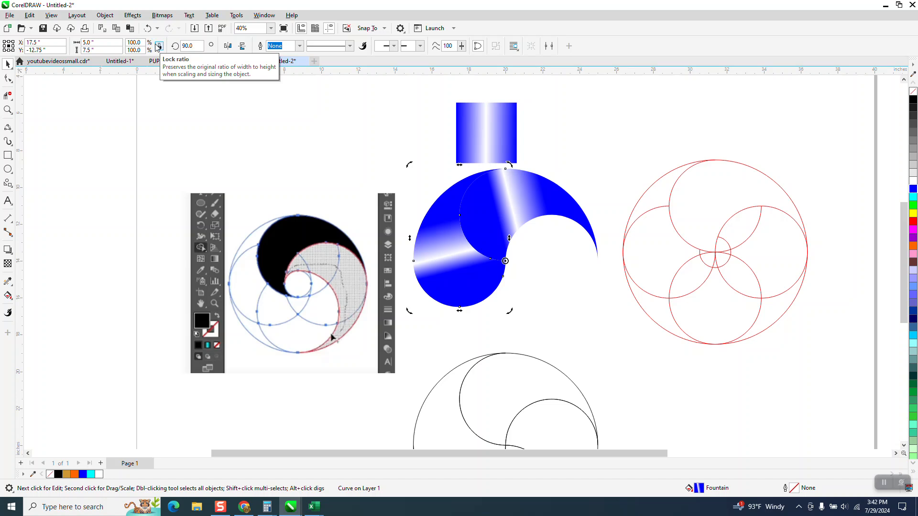
pyautogui.hotkey('ctrl', 'd')
pyautogui.hotkey('ctrl', 'd')
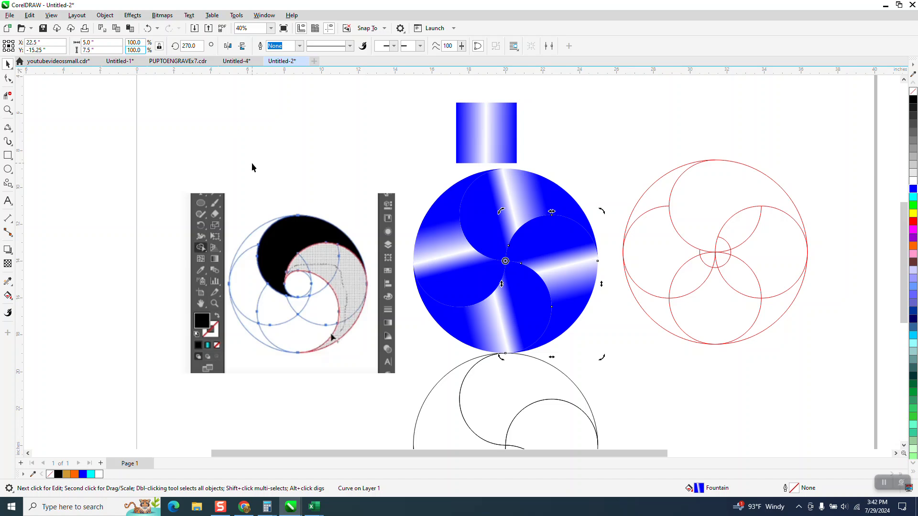
pyautogui.click(146, 28)
pyautogui.click(146, 28)
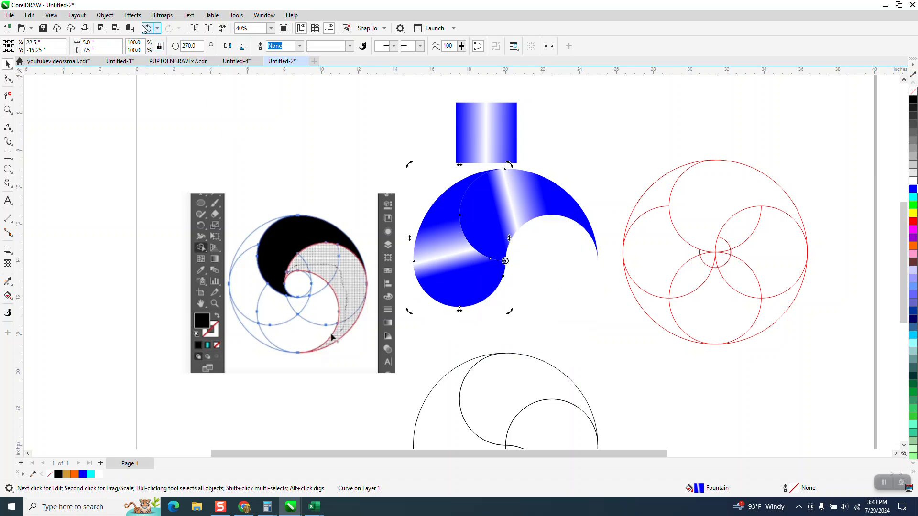
pyautogui.click(146, 28)
# Drop a crescent copy and delete it, then move the gradient sample square left
pyautogui.click(543, 196)
pyautogui.press('F10')
pyautogui.click(7, 64)
pyautogui.moveTo(547, 214); pyautogui.dragTo(559, 285)
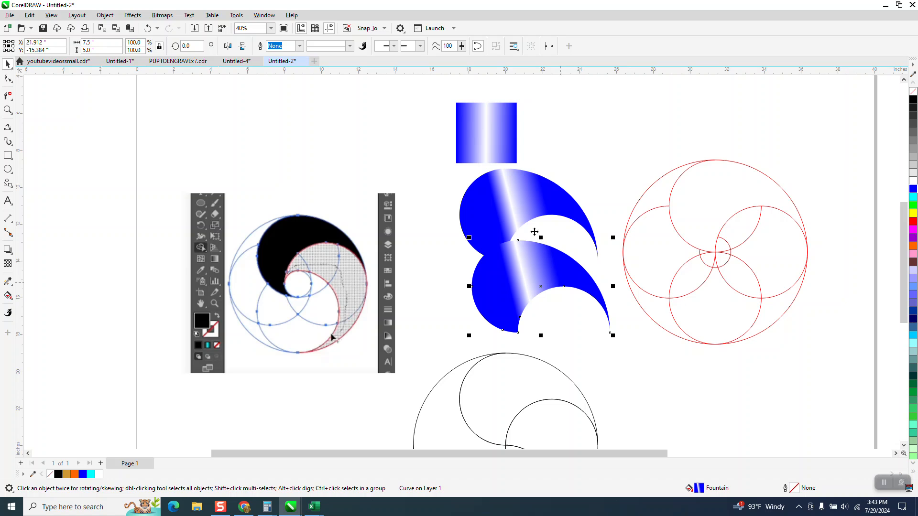
pyautogui.press('Delete')
pyautogui.click(522, 201)
pyautogui.moveTo(477, 144); pyautogui.dragTo(342, 147)
pyautogui.click(503, 194)
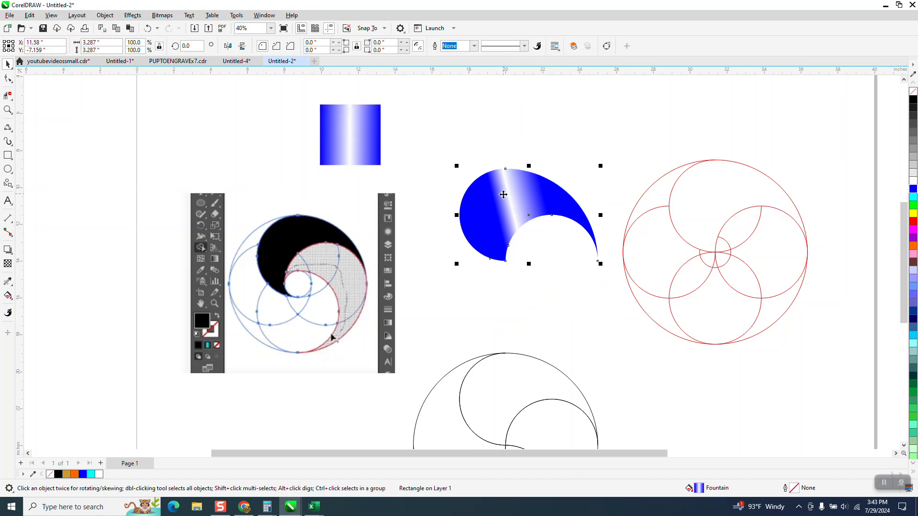
# Clone the crescent, nudging the original up-right and the clone down into place
pyautogui.click(30, 15)
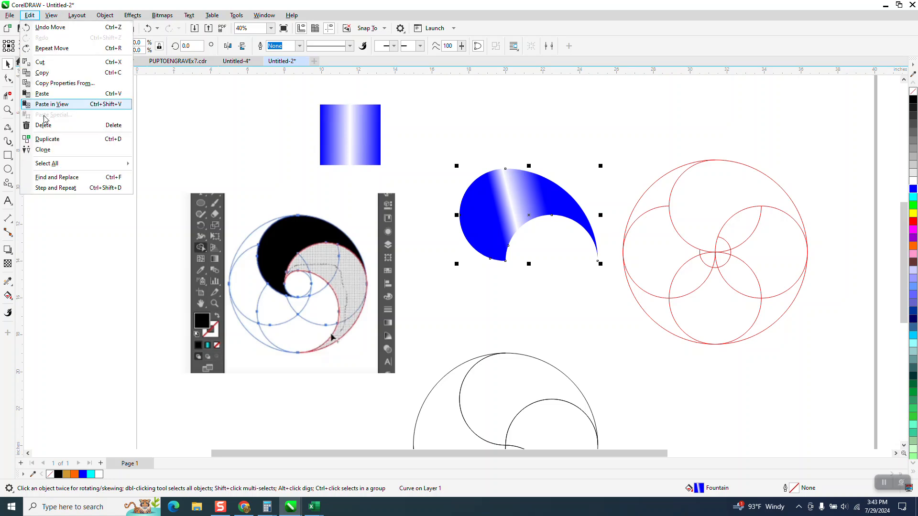
pyautogui.click(53, 152)
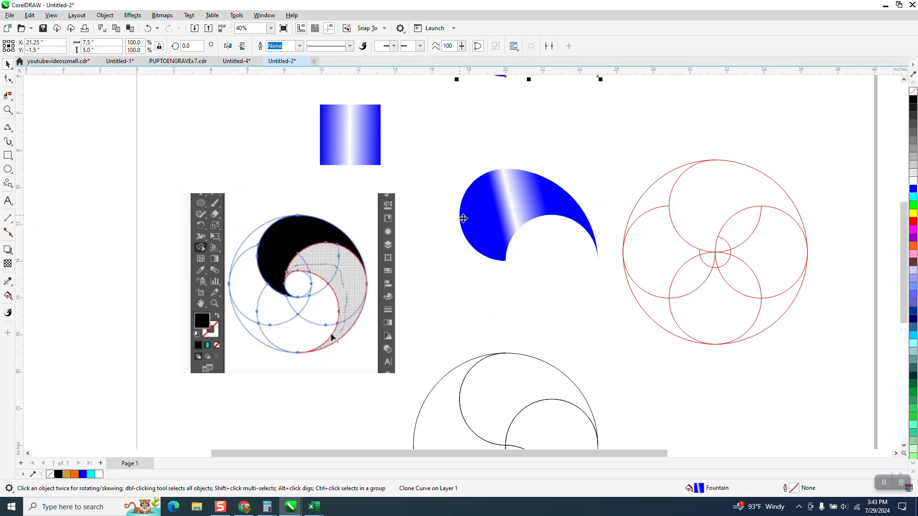
pyautogui.click(492, 214)
pyautogui.scroll(-2, 522, 339)
pyautogui.press('Right')
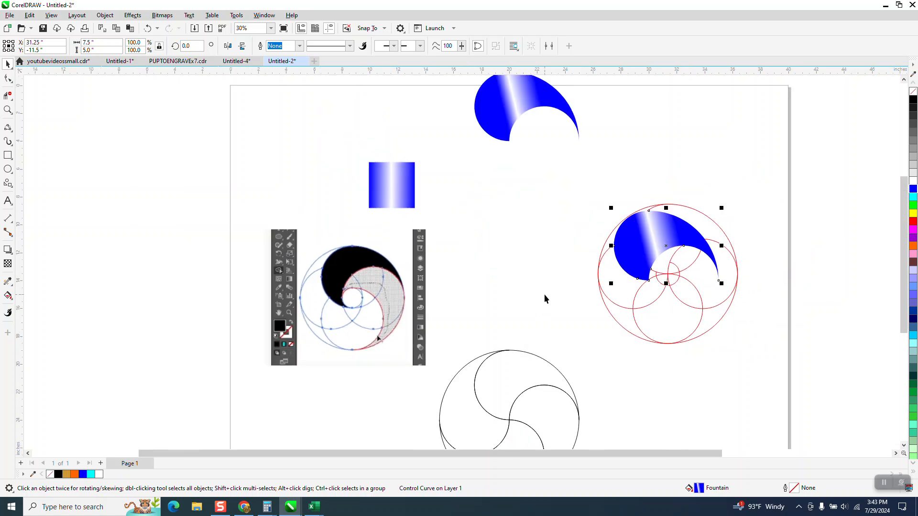
pyautogui.press('Up')
pyautogui.click(509, 89)
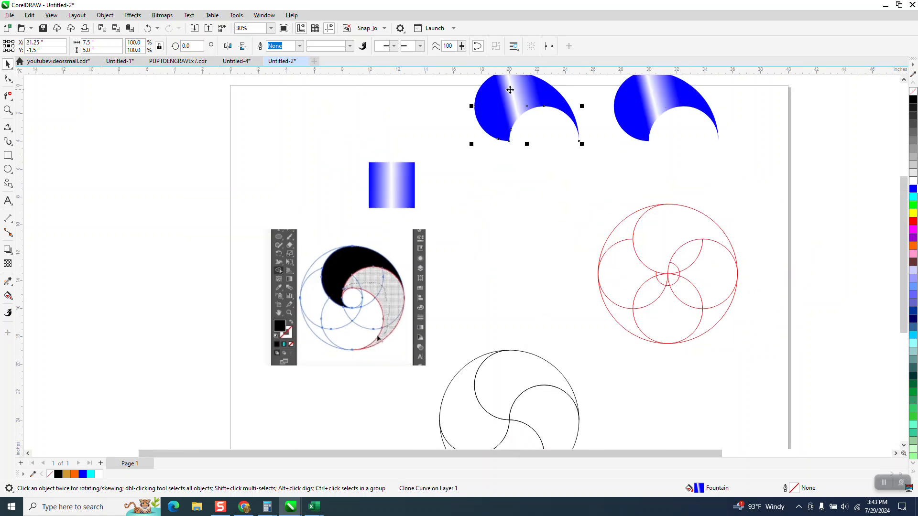
pyautogui.press('Down')
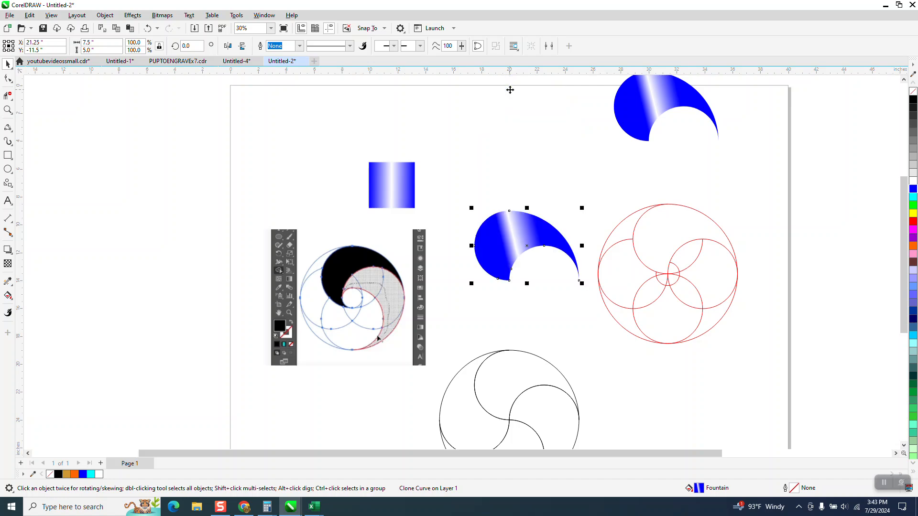
# Rotate the crescent 90° and add two Ctrl+R rotated copies to complete the pinwheel
pyautogui.click(188, 46)
pyautogui.write('90')
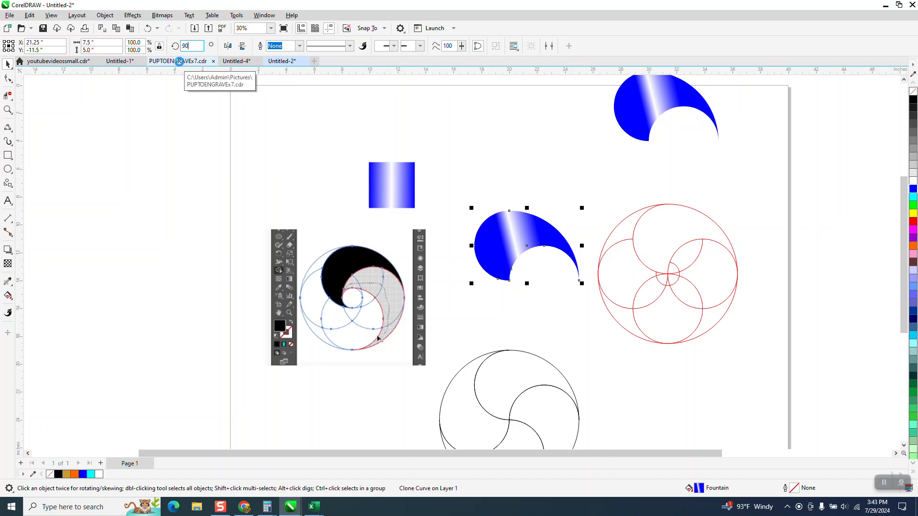
pyautogui.press('Return')
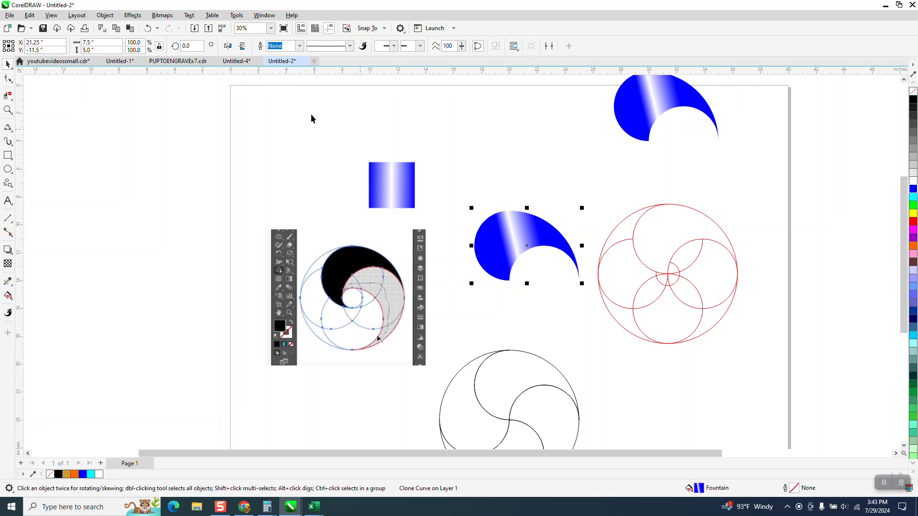
pyautogui.click(182, 46)
pyautogui.write('90')
pyautogui.press('Return')
pyautogui.hotkey('ctrl', 'r')
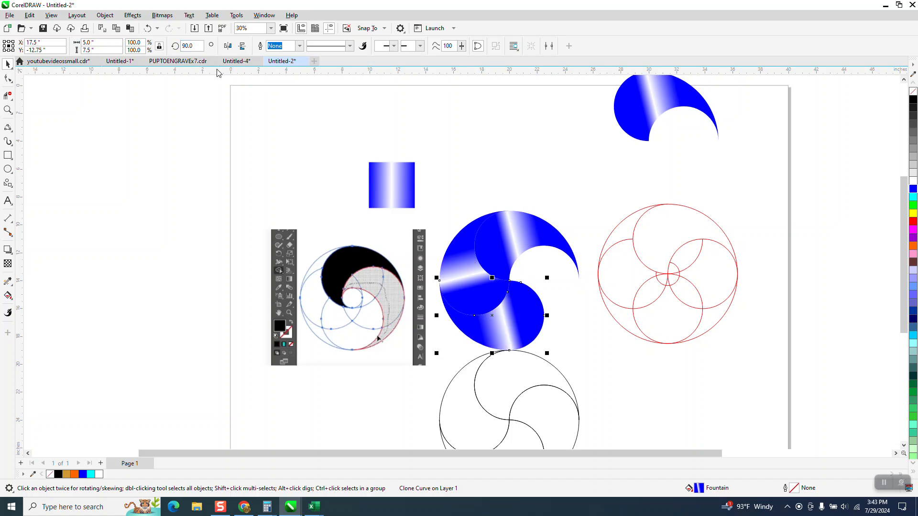
pyautogui.hotkey('ctrl', 'r')
# Move the spare crescent onto the page and delete the reference screenshot
pyautogui.moveTo(633, 122); pyautogui.dragTo(547, 169)
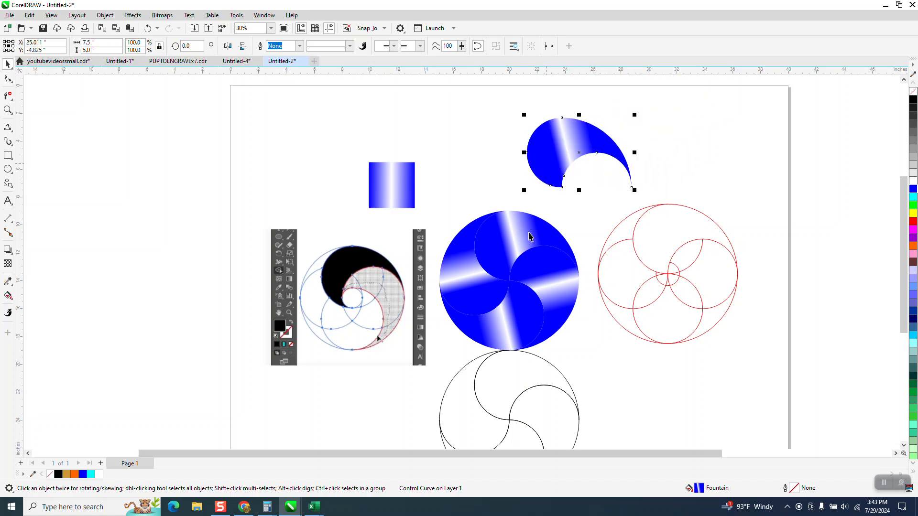
pyautogui.click(419, 289)
pyautogui.press('Delete')
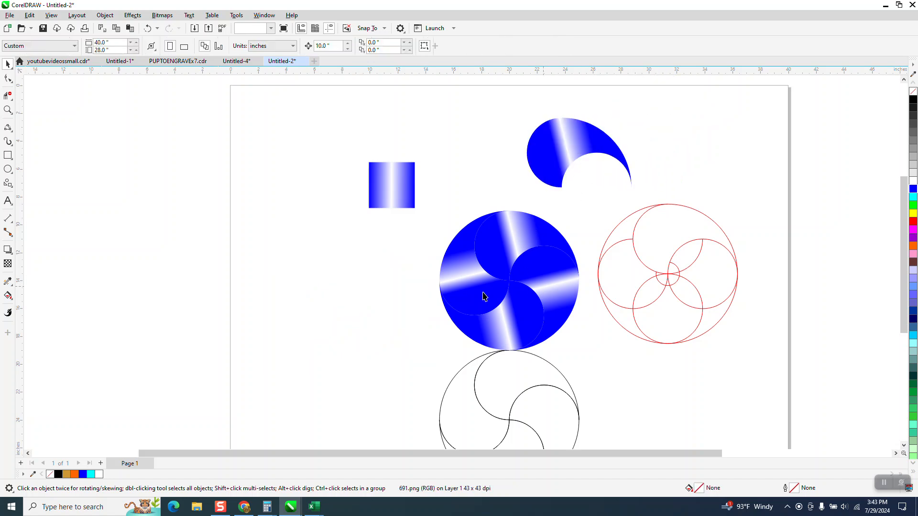
# Move the gradient square up-left and draw a black rectangle around the pinwheel
pyautogui.moveTo(393, 204); pyautogui.dragTo(311, 168)
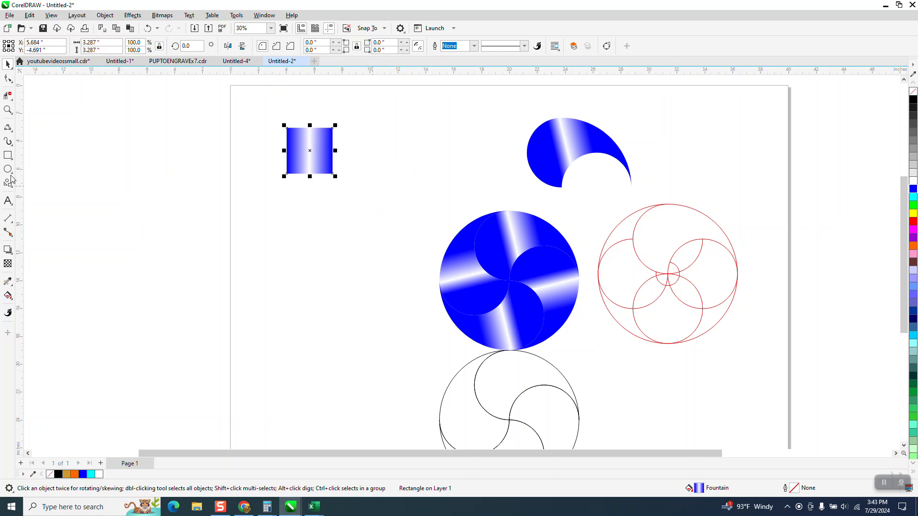
pyautogui.click(10, 159)
pyautogui.moveTo(411, 209); pyautogui.dragTo(602, 352)
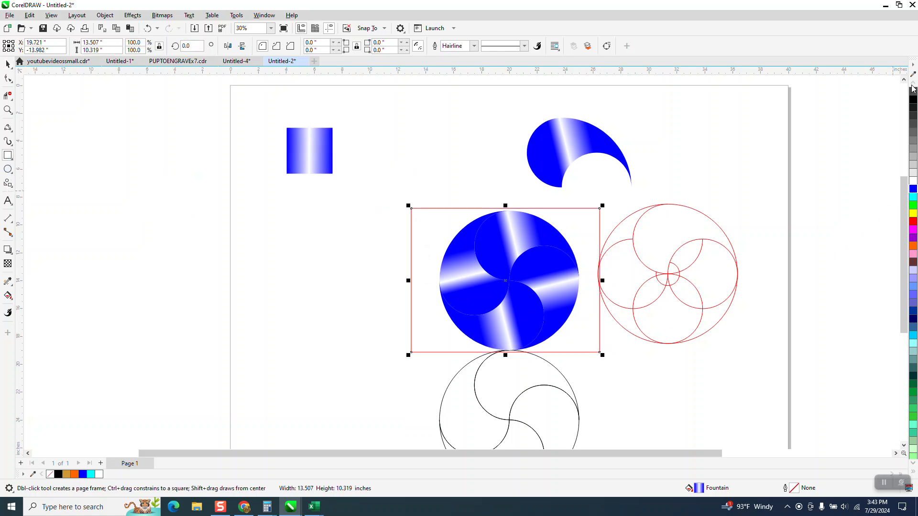
pyautogui.click(913, 100)
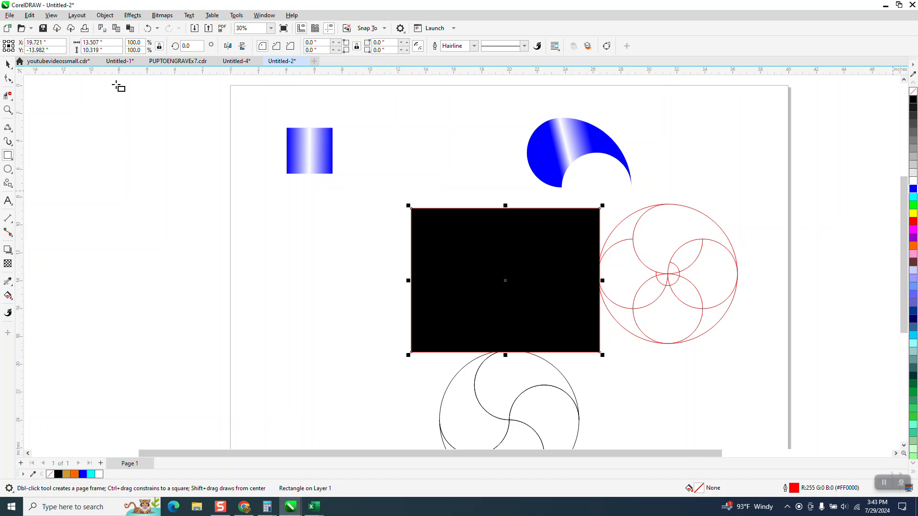
# Send the black rectangle to the back of the page and place the spare crescent beside it
pyautogui.click(106, 16)
pyautogui.moveTo(222, 168)
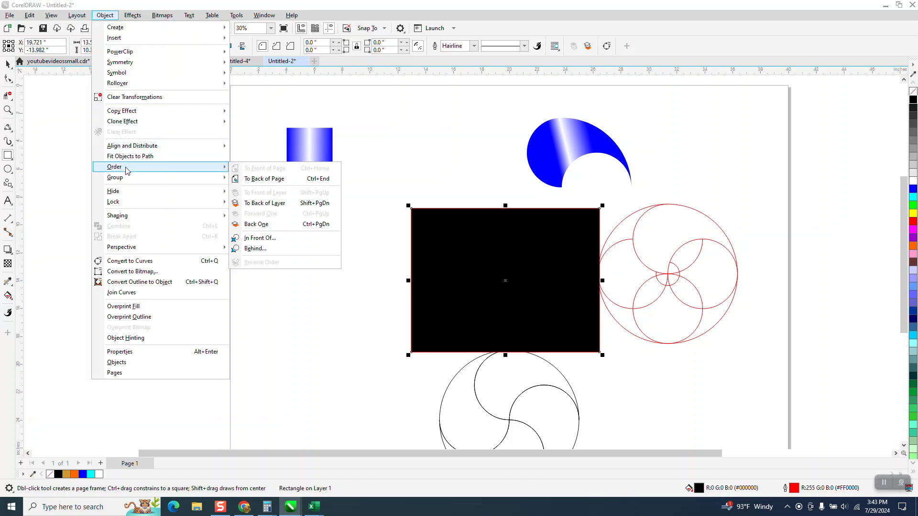
pyautogui.click(242, 179)
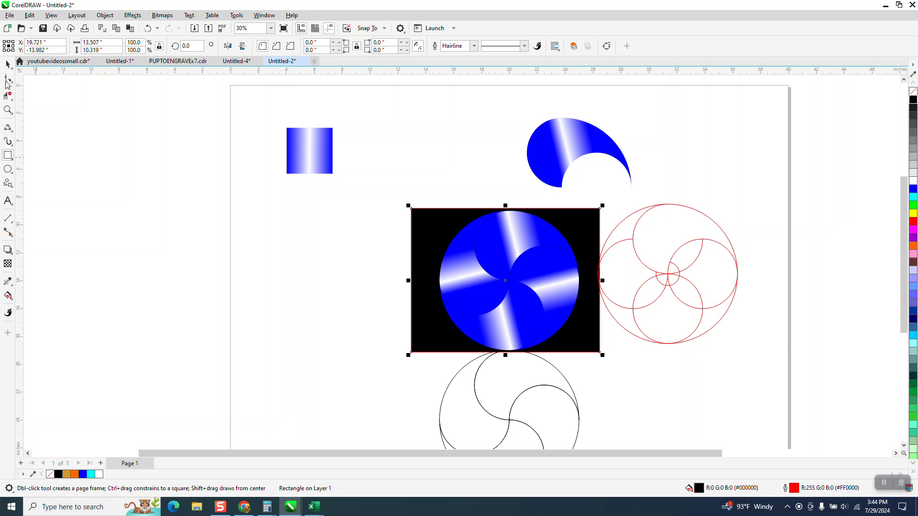
pyautogui.moveTo(565, 161); pyautogui.dragTo(339, 262)
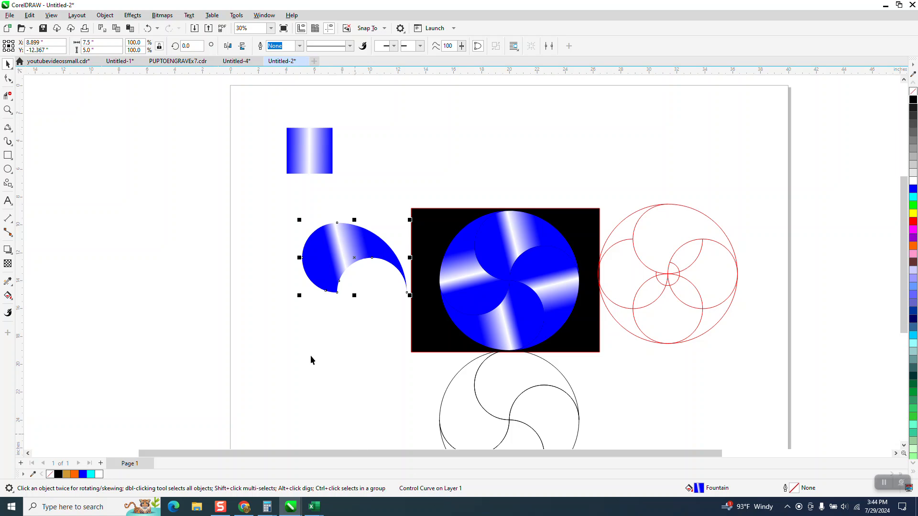
# Stretch the spare crescent's gradient start left and down and adjust its midpoint
pyautogui.click(12, 301)
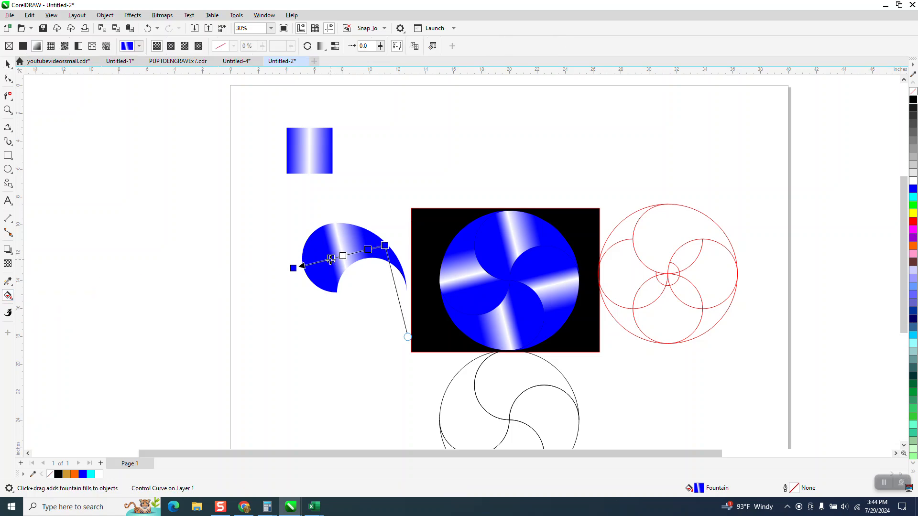
pyautogui.moveTo(318, 267); pyautogui.dragTo(314, 270)
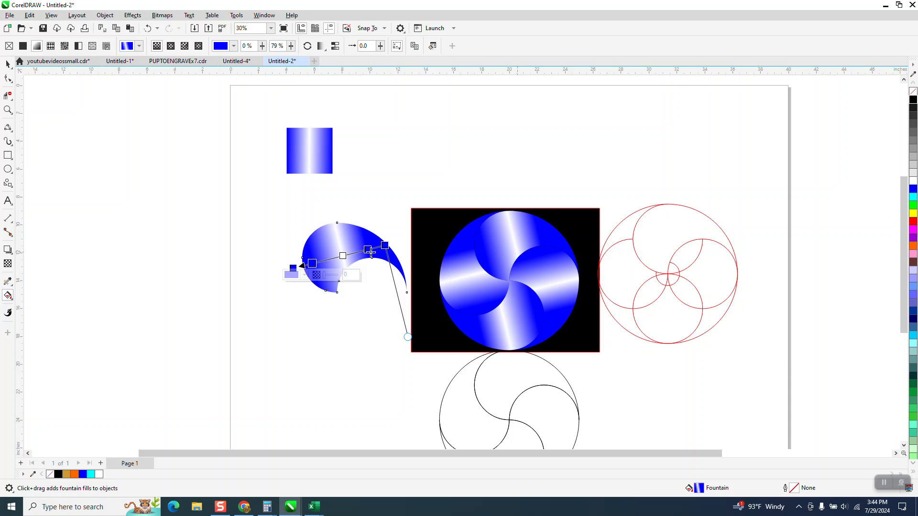
pyautogui.moveTo(368, 250); pyautogui.dragTo(352, 258)
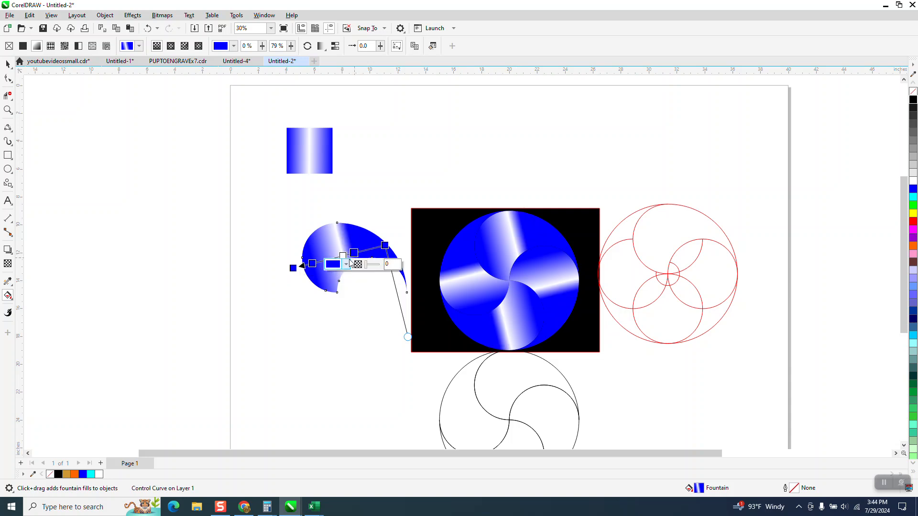
pyautogui.moveTo(293, 268); pyautogui.dragTo(232, 290)
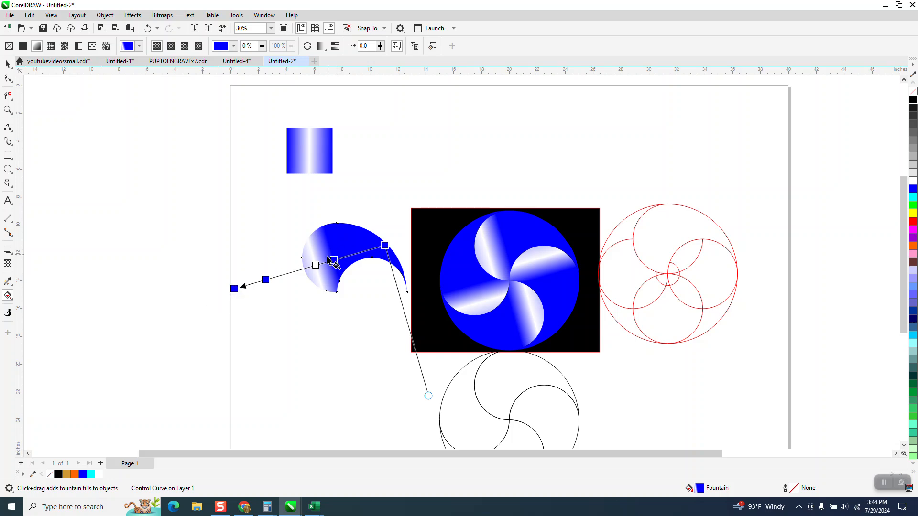
pyautogui.moveTo(346, 260); pyautogui.dragTo(366, 251)
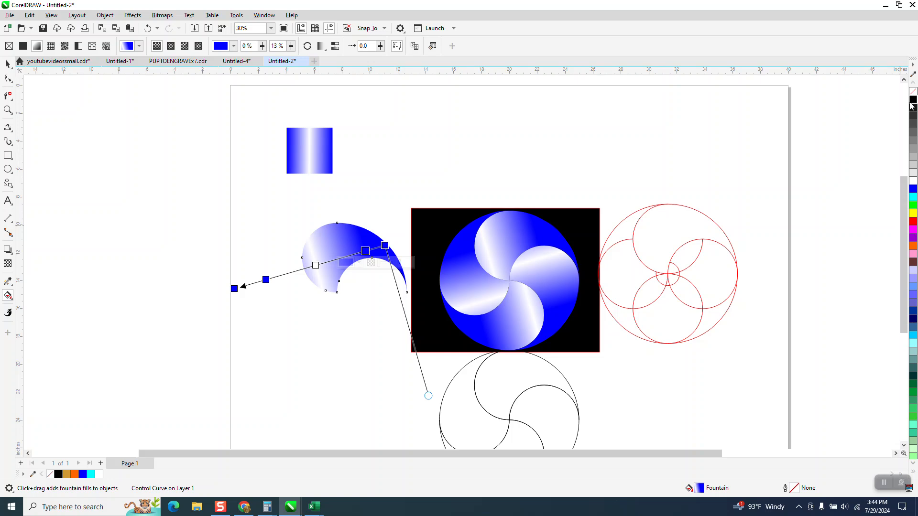
# Add black and blue colour stops to the crescent's fountain fill for a metallic band
pyautogui.click(385, 246)
pyautogui.moveTo(385, 245); pyautogui.dragTo(374, 249)
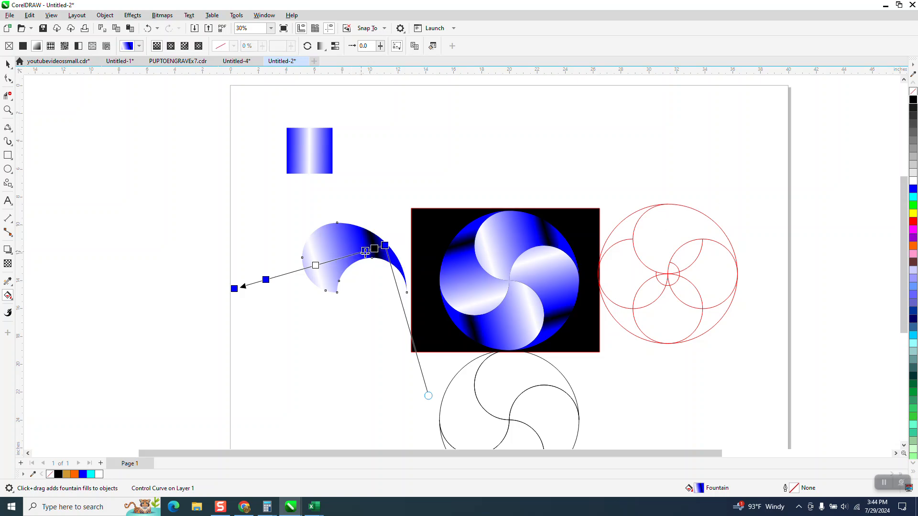
pyautogui.doubleClick(354, 254)
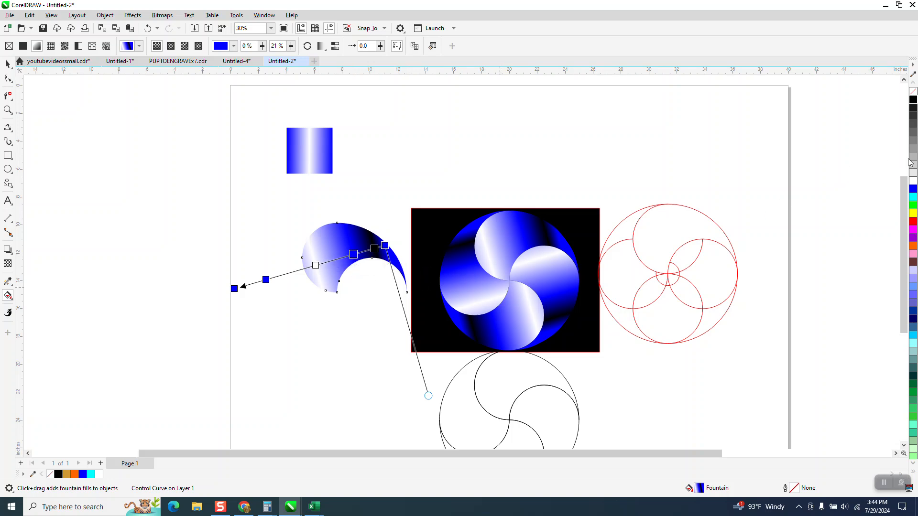
pyautogui.moveTo(764, 205); pyautogui.dragTo(366, 252)
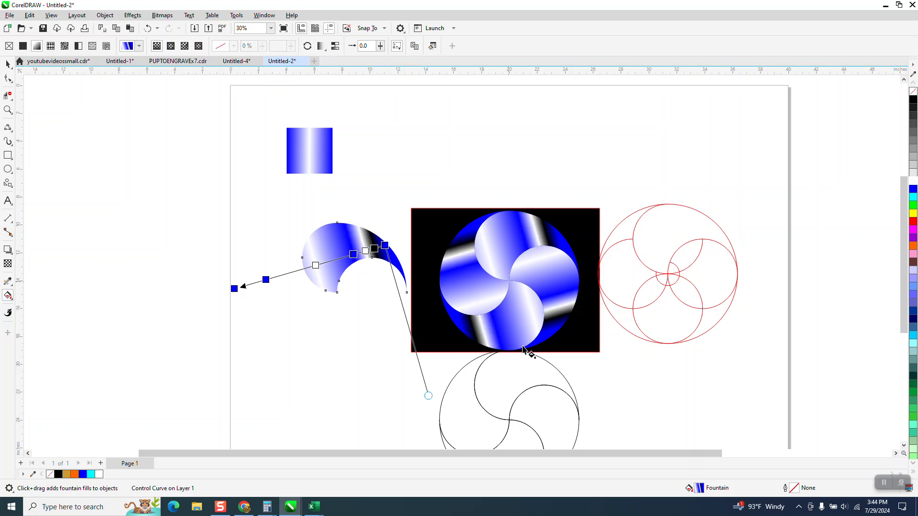
pyautogui.click(8, 110)
# Zoom in on the swirl and undo a stray black drop on the crescent gradient
pyautogui.moveTo(412, 215); pyautogui.dragTo(608, 363)
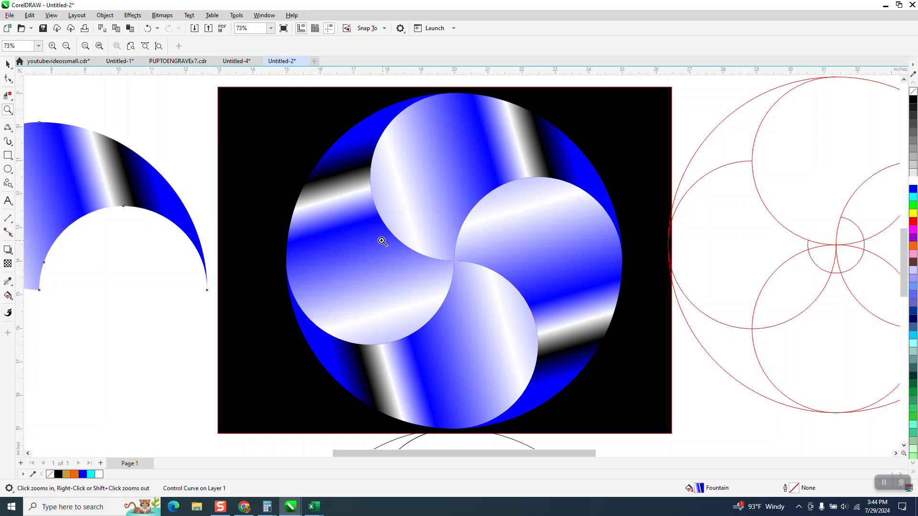
pyautogui.scroll(-1, 383, 242)
pyautogui.scroll(-1, 483, 215)
pyautogui.scroll(-1, 490, 221)
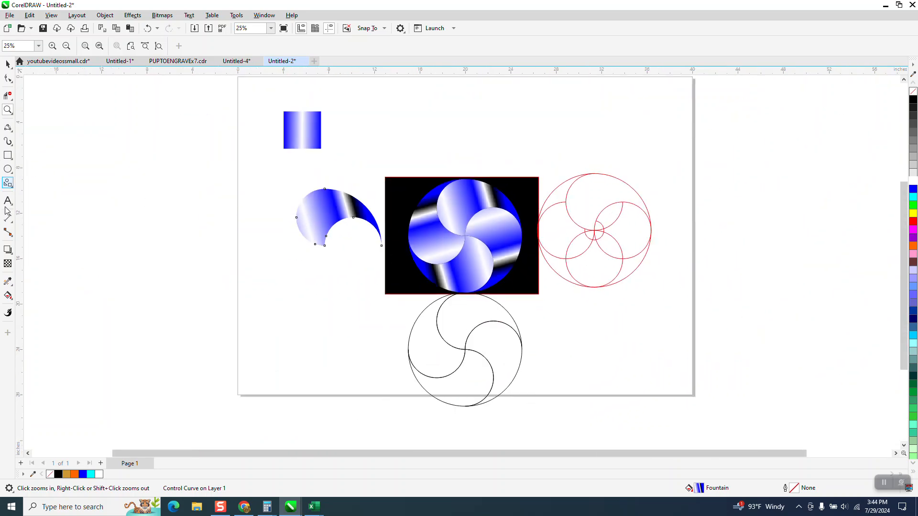
pyautogui.click(7, 295)
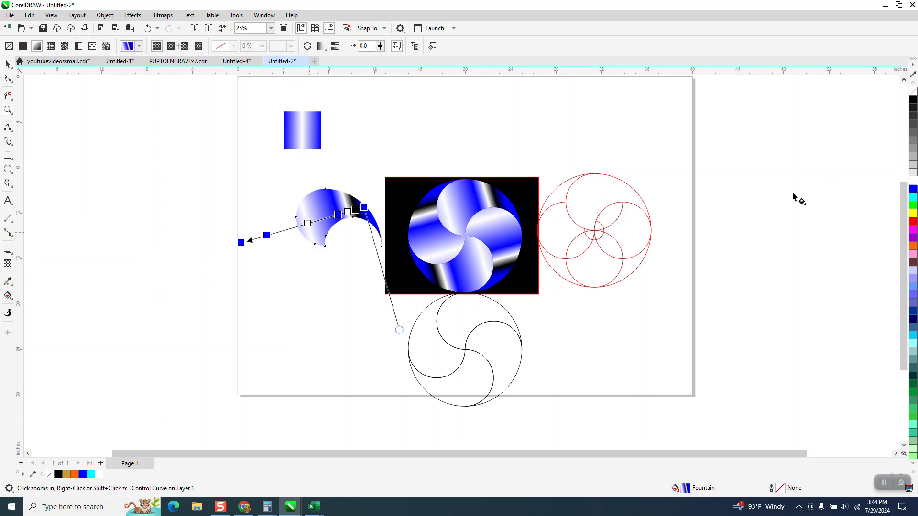
pyautogui.moveTo(914, 104); pyautogui.dragTo(288, 228)
pyautogui.click(149, 29)
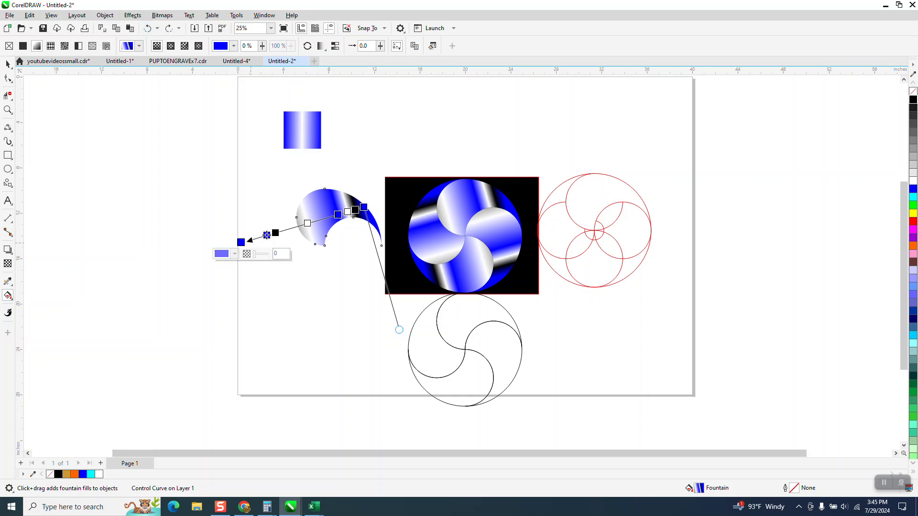
# Add a black stop at 60% along the crescents' fountain gradient, then zoom in to check
pyautogui.doubleClick(282, 232)
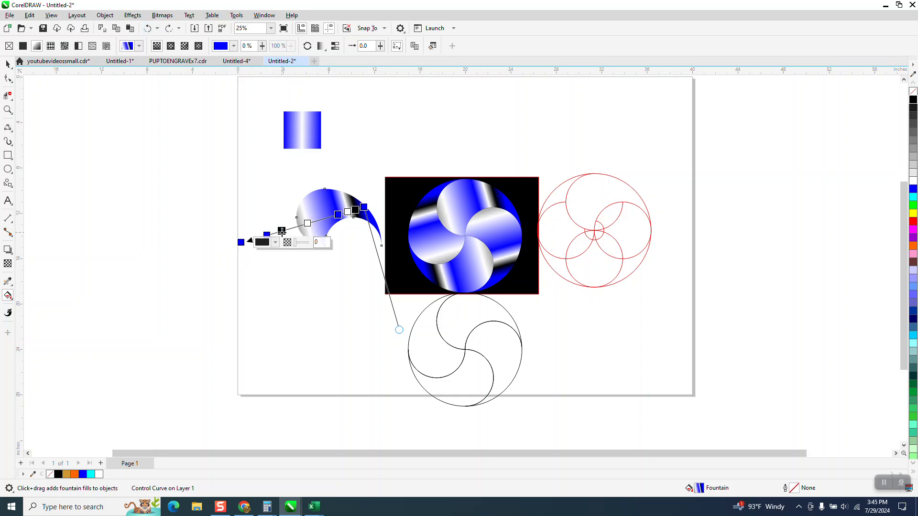
pyautogui.moveTo(282, 232); pyautogui.dragTo(298, 226)
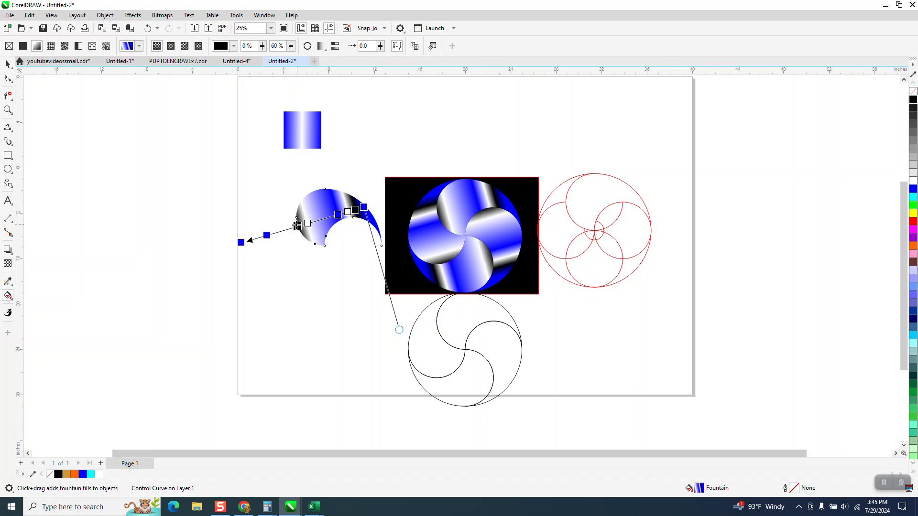
pyautogui.click(7, 64)
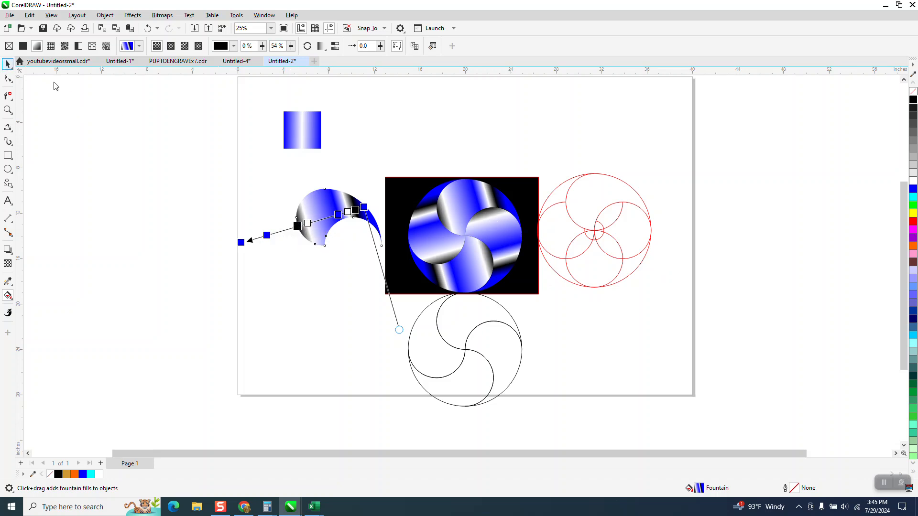
pyautogui.click(11, 111)
pyautogui.moveTo(385, 179); pyautogui.dragTo(558, 322)
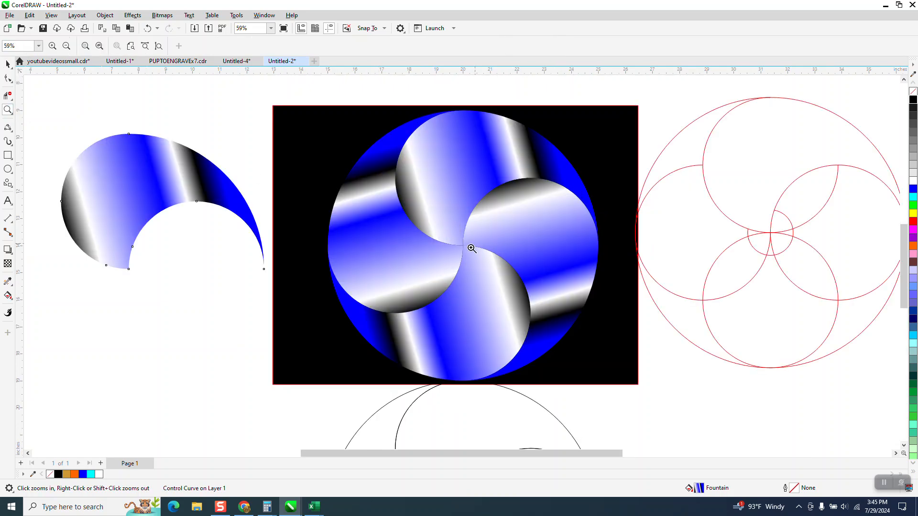
pyautogui.scroll(-2, 483, 258)
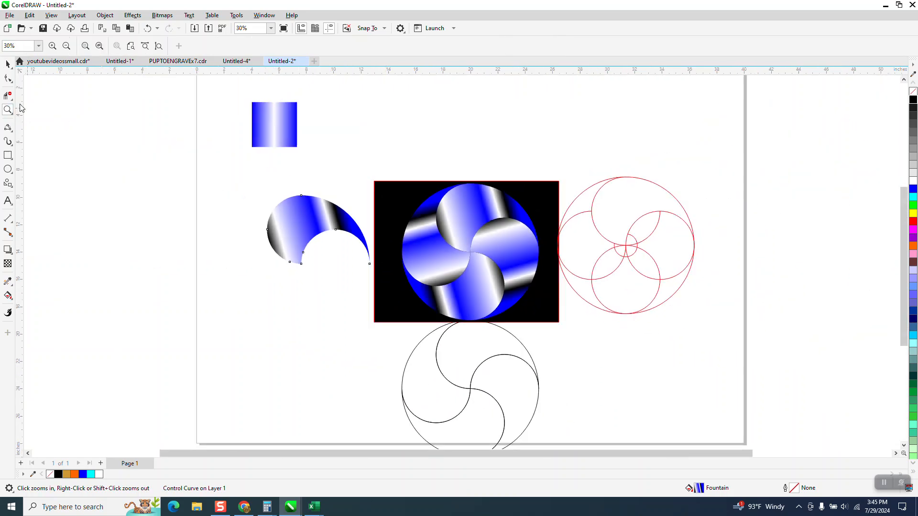
# Move the spare crescent off to the left of the page, undoing an accidental deletion
pyautogui.click(8, 64)
pyautogui.click(368, 263)
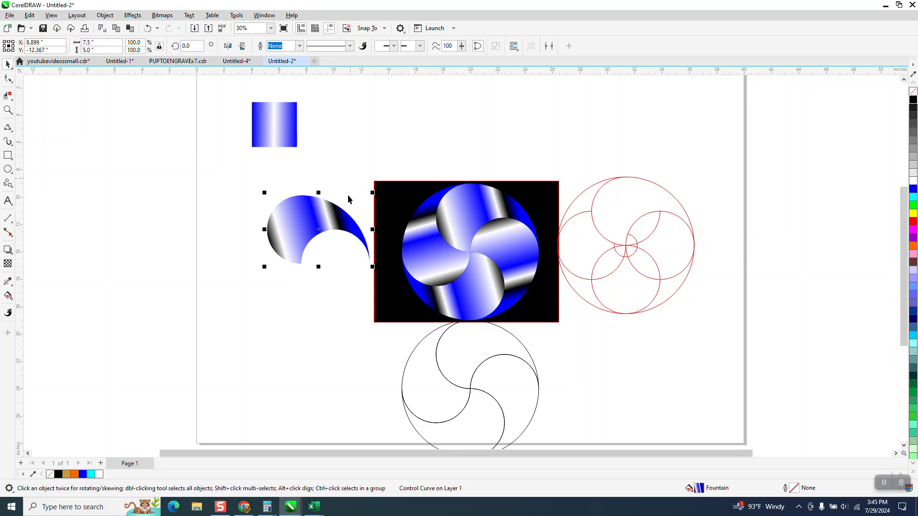
pyautogui.moveTo(331, 218); pyautogui.dragTo(138, 194)
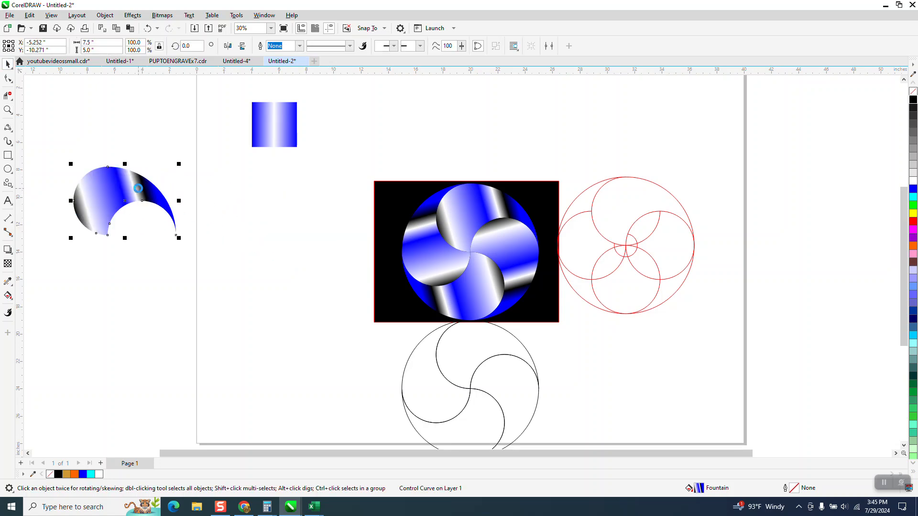
pyautogui.press('Delete')
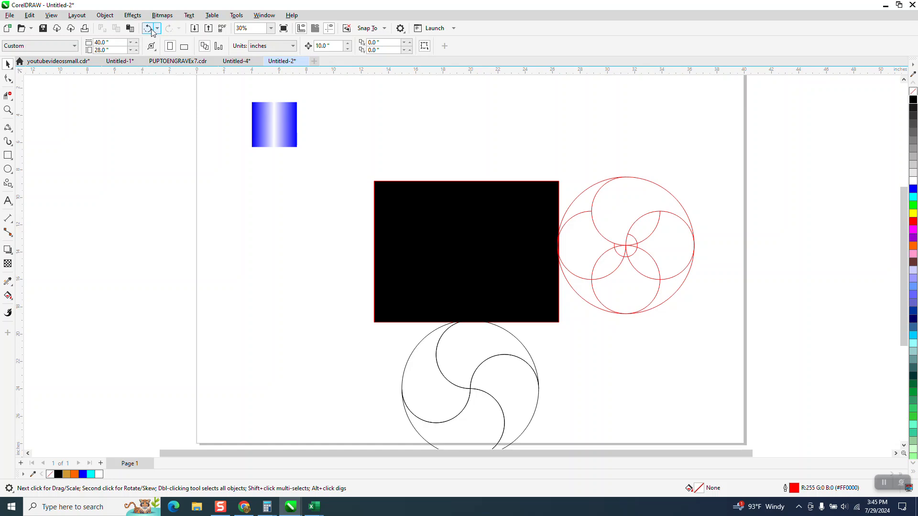
pyautogui.click(149, 29)
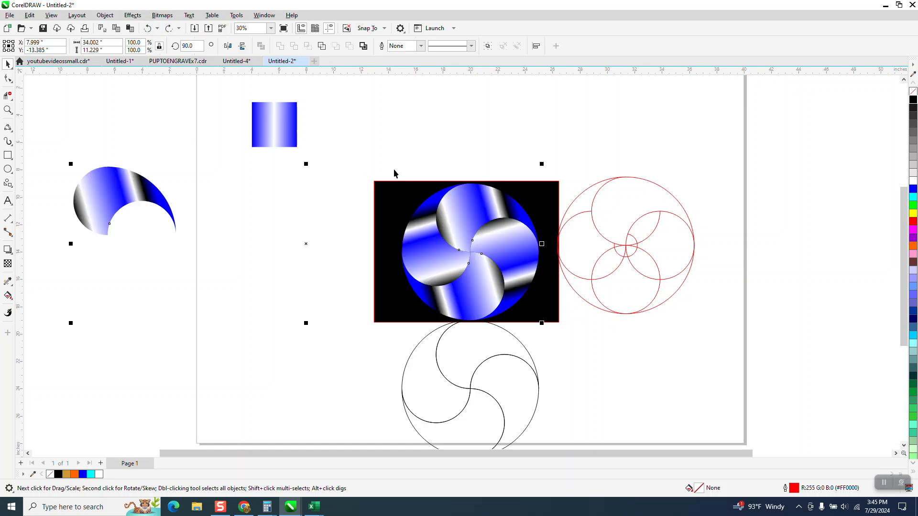
# Delete the black background rectangle and marquee-select the four swirl segments
pyautogui.click(412, 186)
pyautogui.press('Delete')
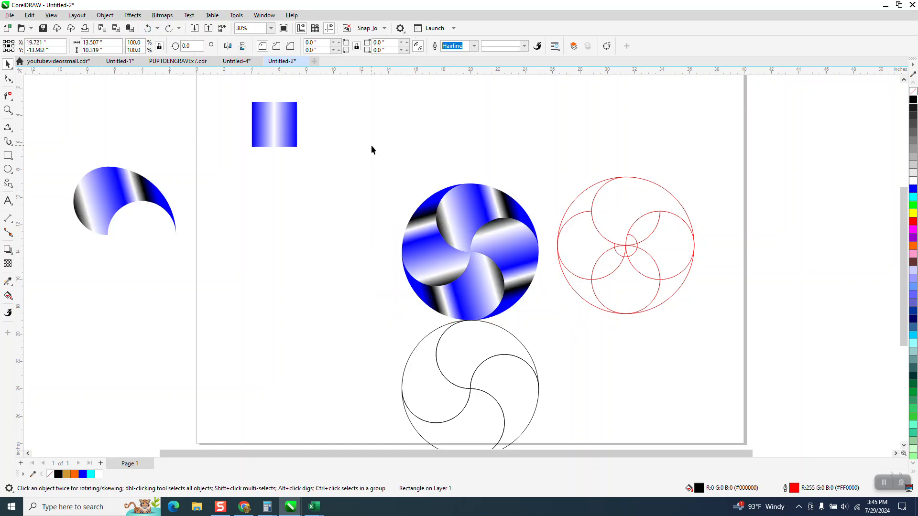
pyautogui.moveTo(369, 150); pyautogui.dragTo(562, 329)
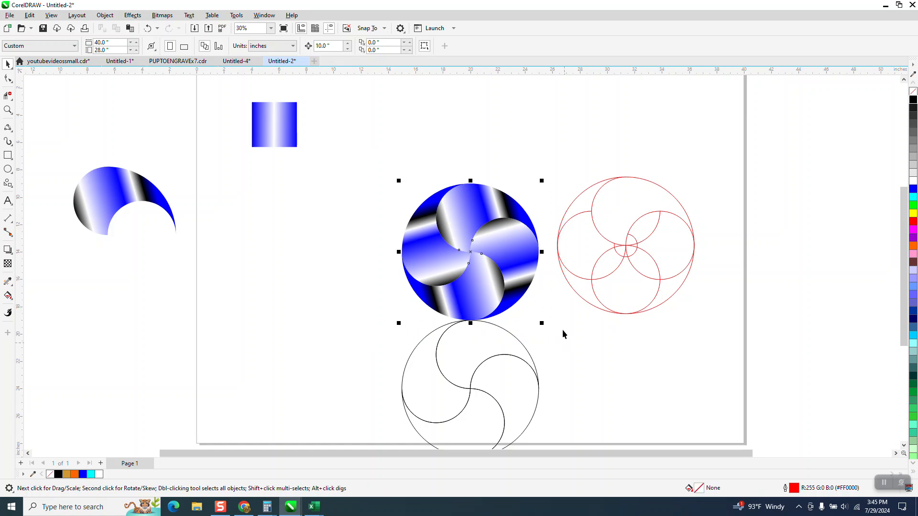
pyautogui.click(105, 15)
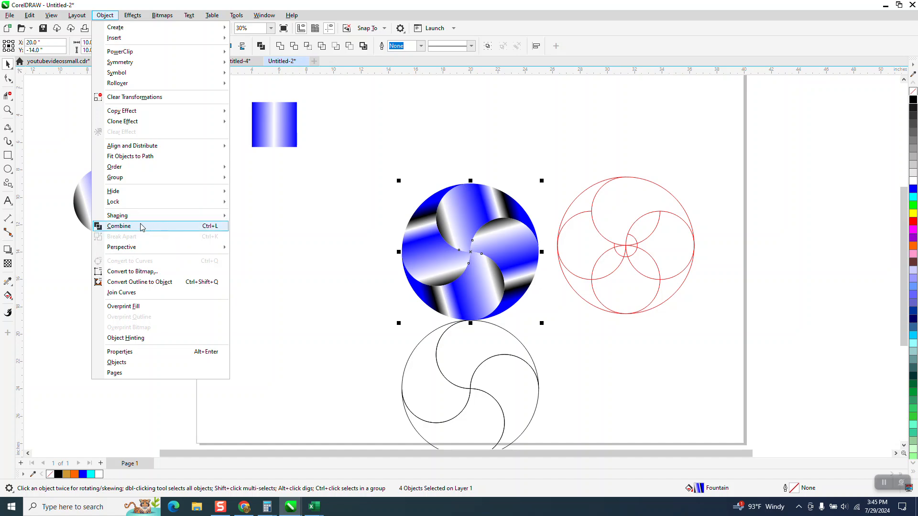
pyautogui.moveTo(123, 184)
pyautogui.click(167, 18)
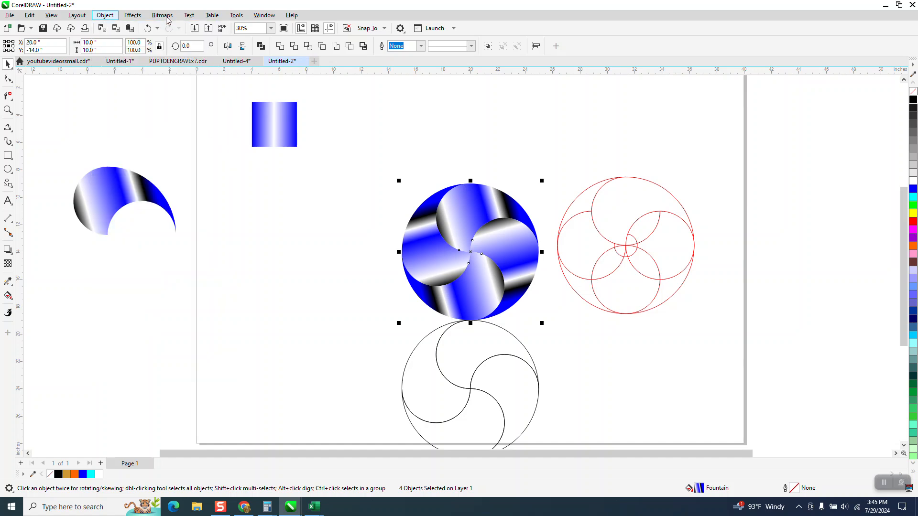
pyautogui.click(167, 28)
pyautogui.click(167, 18)
pyautogui.click(170, 28)
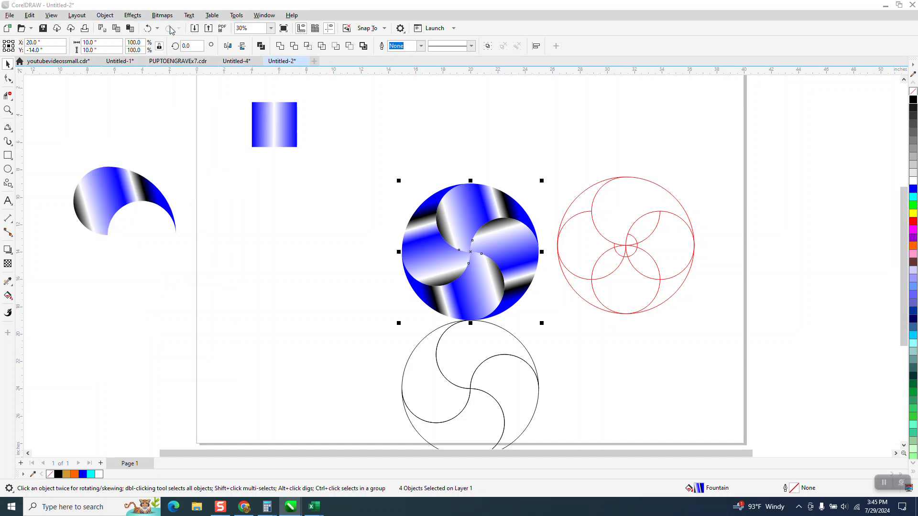
pyautogui.click(472, 305)
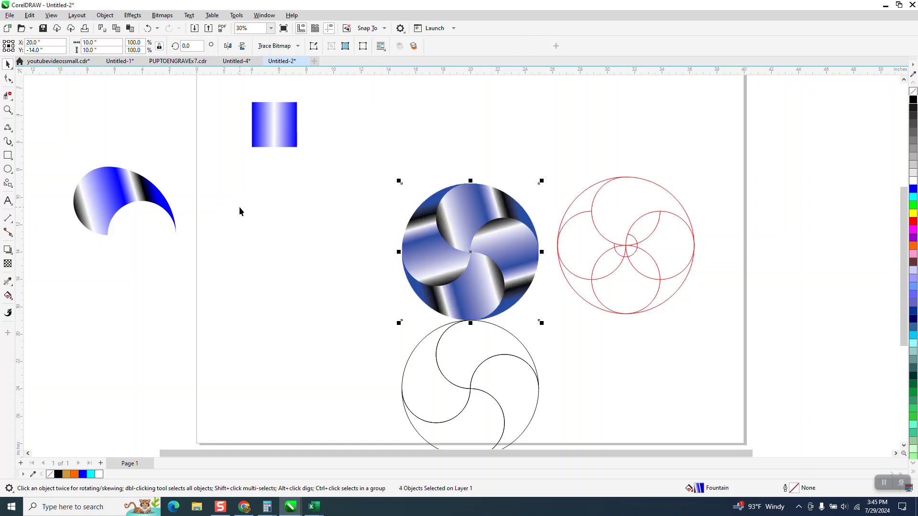
pyautogui.click(148, 28)
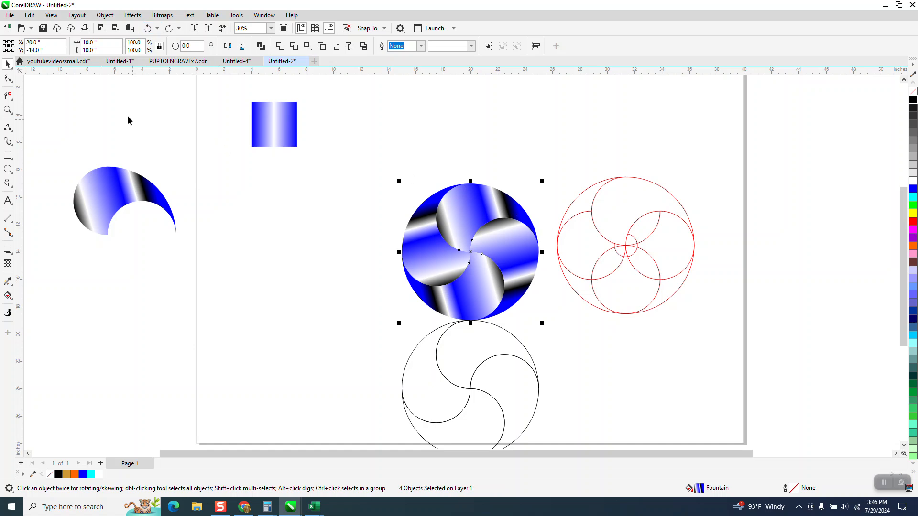
# Delete the gradient sample rectangle and the red construction circles
pyautogui.moveTo(253, 120); pyautogui.dragTo(143, 122)
pyautogui.press('Delete')
pyautogui.moveTo(528, 143); pyautogui.dragTo(724, 359)
pyautogui.press('Delete')
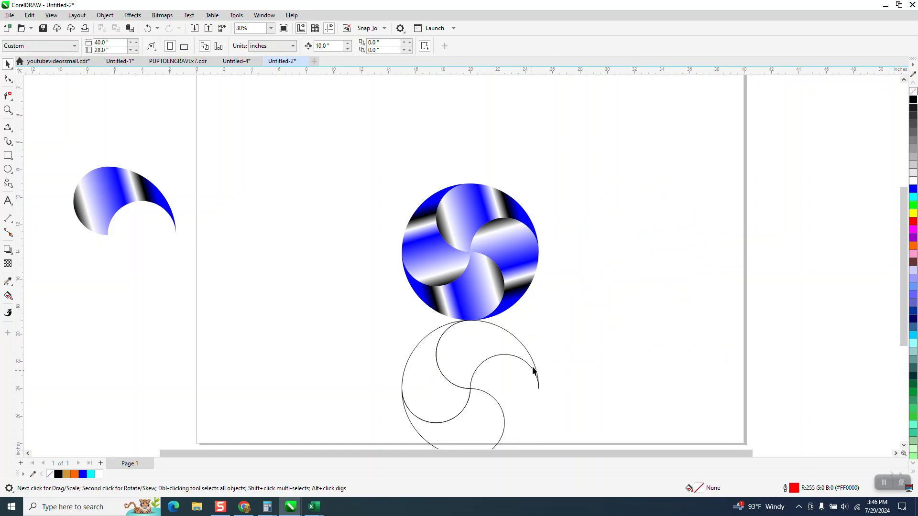
# Delete the black swirl outline and move the gradient swirl to the page's upper-left corner
pyautogui.click(535, 368)
pyautogui.press('Delete')
pyautogui.moveTo(360, 314); pyautogui.dragTo(530, 441)
pyautogui.press('Delete')
pyautogui.scroll(-3, 487, 382)
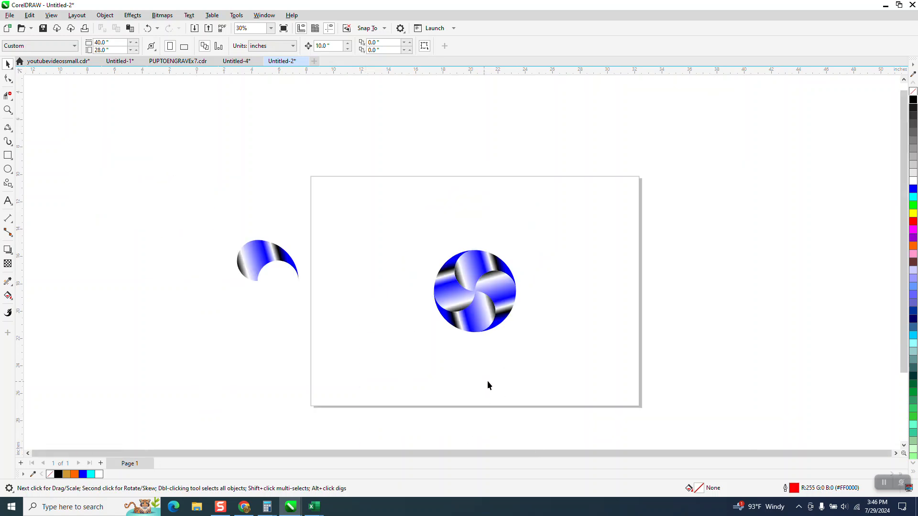
pyautogui.moveTo(568, 362); pyautogui.dragTo(561, 356)
pyautogui.moveTo(476, 308); pyautogui.dragTo(375, 244)
pyautogui.click(7, 110)
# Drop black onto the spare crescent's fountain gradient, turning the pieces silver-grey and black with narrower blue bands
pyautogui.moveTo(311, 200); pyautogui.dragTo(463, 297)
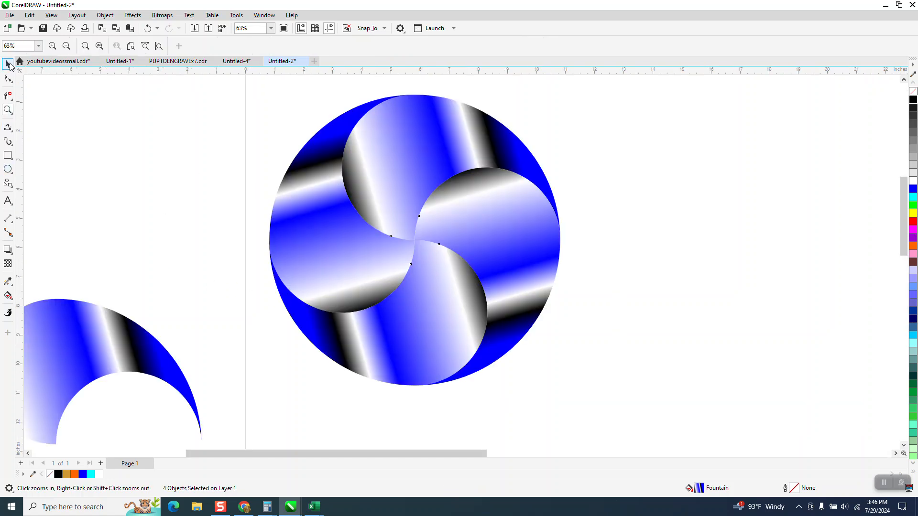
pyautogui.moveTo(97, 319); pyautogui.dragTo(128, 219)
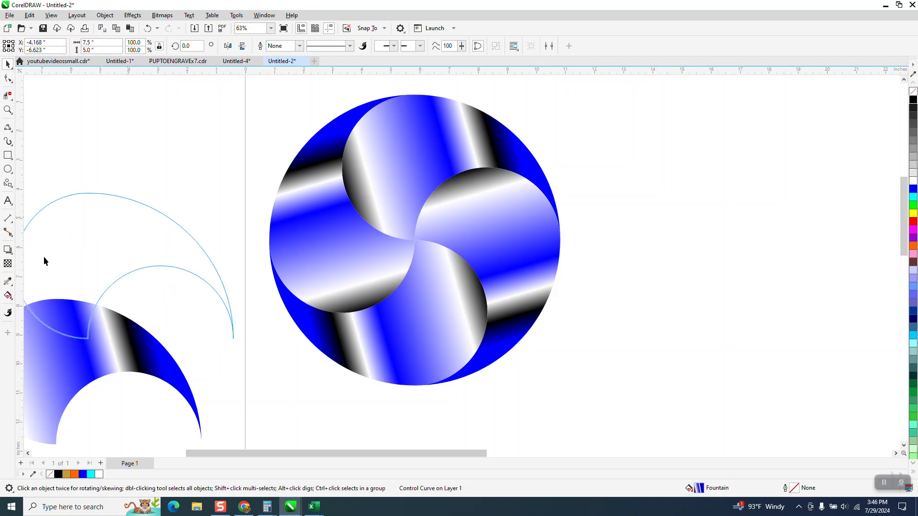
pyautogui.click(13, 304)
pyautogui.click(36, 296)
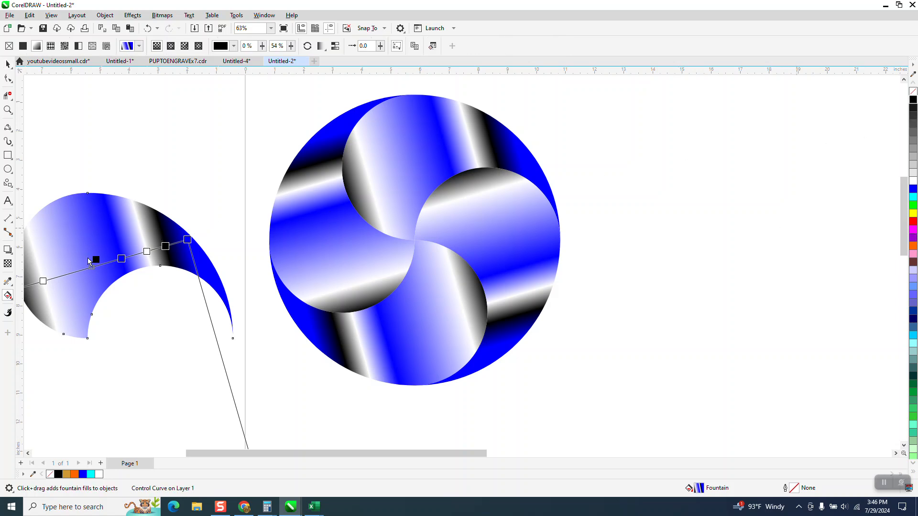
pyautogui.moveTo(94, 265); pyautogui.dragTo(93, 266)
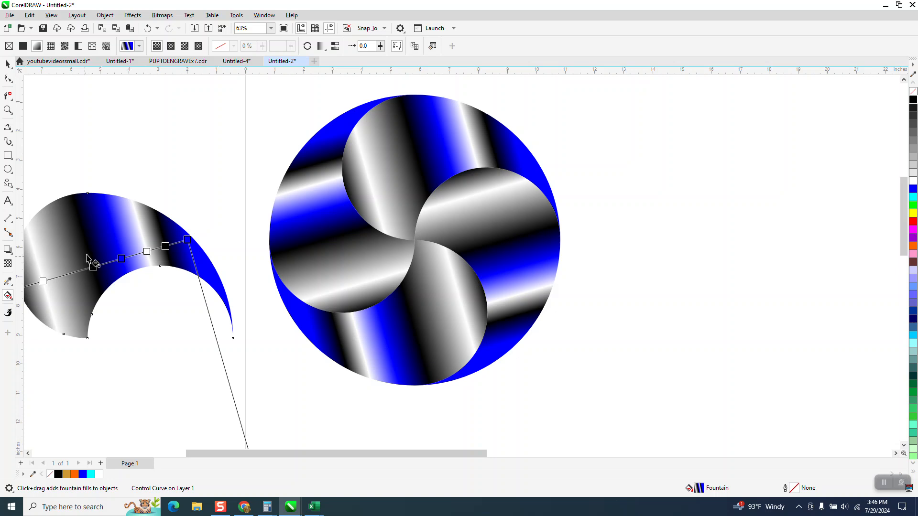
pyautogui.click(8, 64)
pyautogui.click(7, 110)
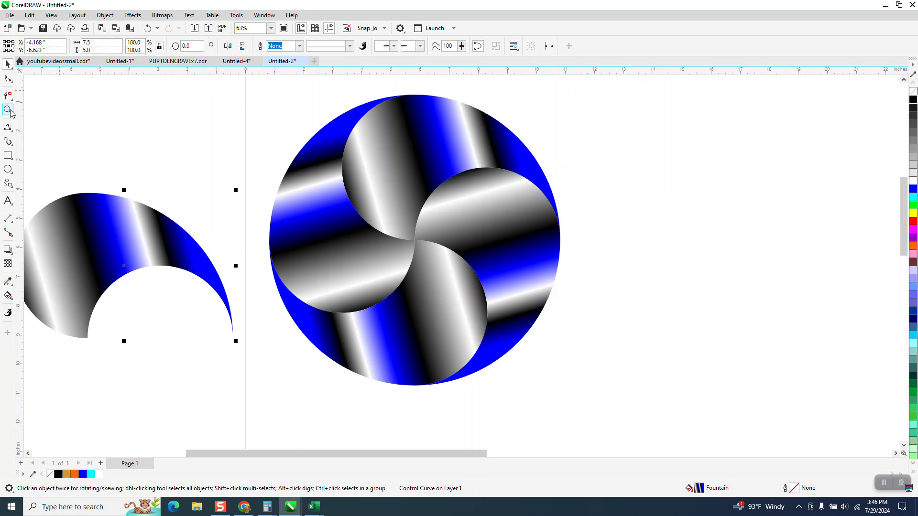
pyautogui.moveTo(259, 105); pyautogui.dragTo(671, 407)
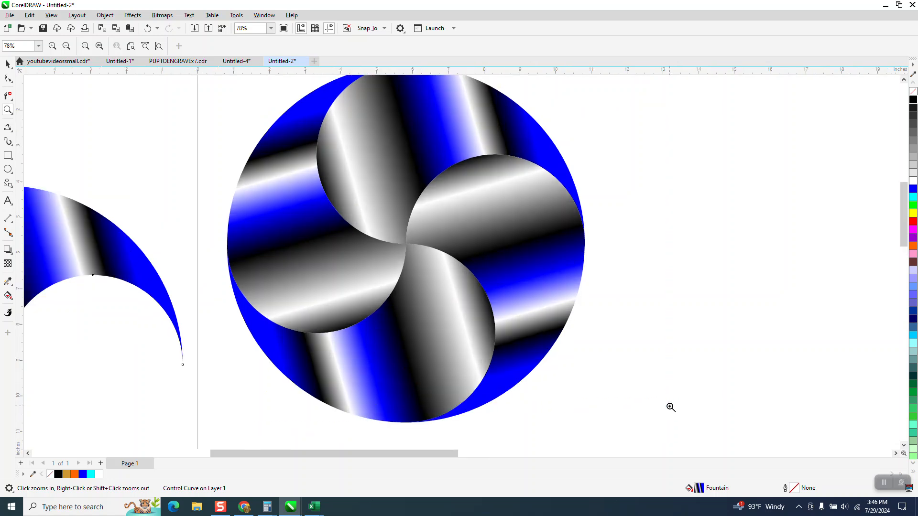